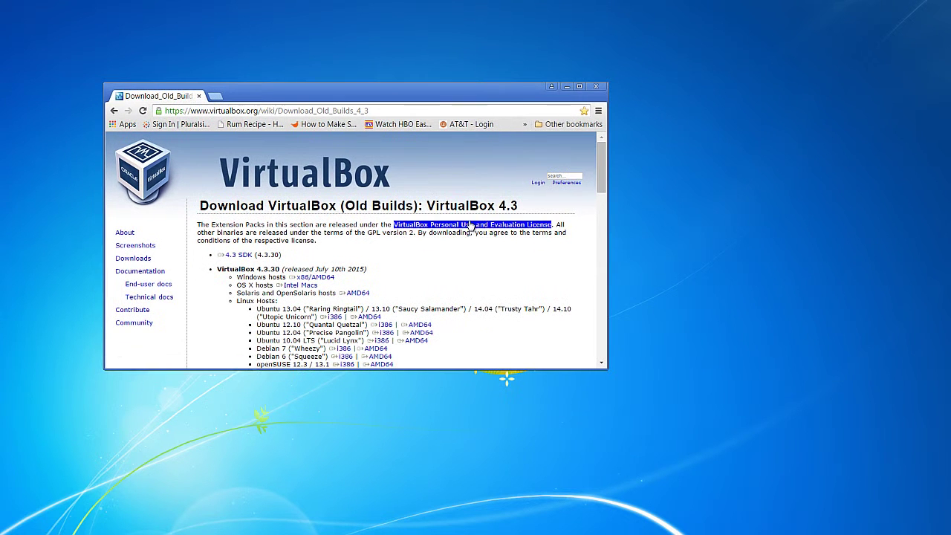
# Maximize Chrome and download the VirtualBox 4.3.30 x86/AMD64 installer for Windows hosts
pyautogui.moveTo(463, 99); pyautogui.dragTo(484, 74)
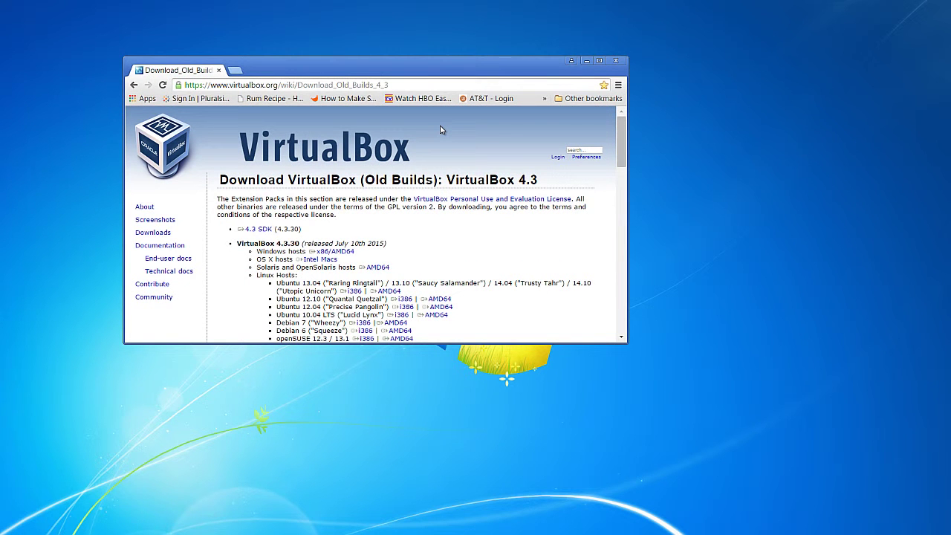
pyautogui.click(599, 60)
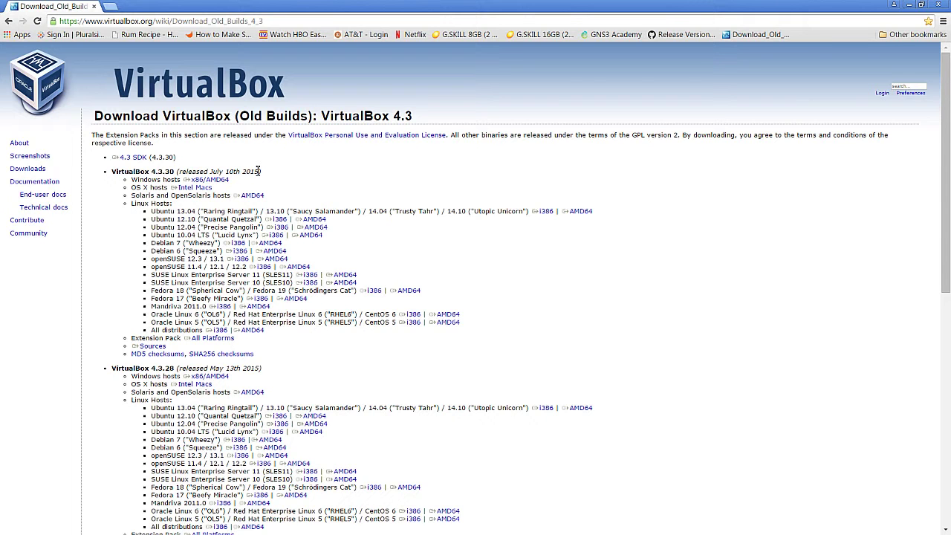
pyautogui.click(222, 180)
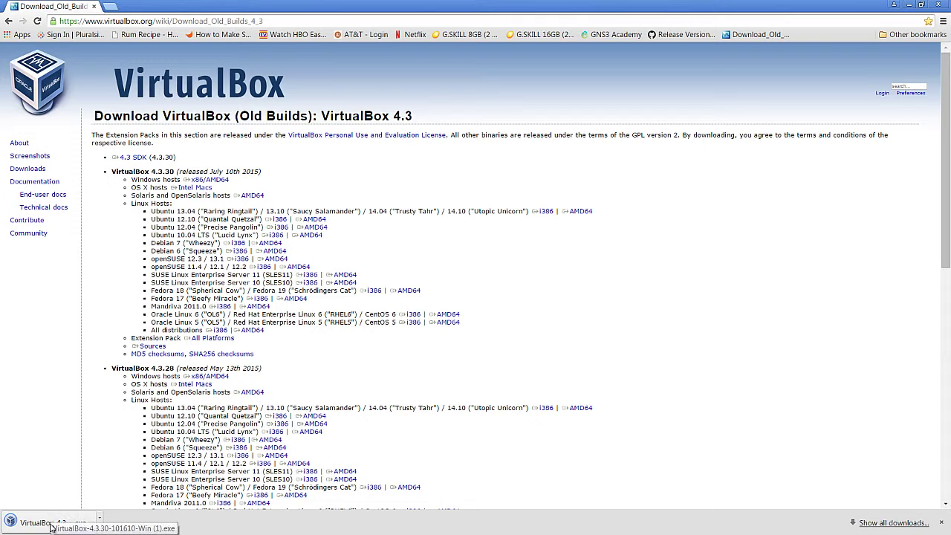
# Run the downloaded installer to set up VirtualBox 4.3.30 with all defaults, then dismiss its Manager
pyautogui.click(52, 524)
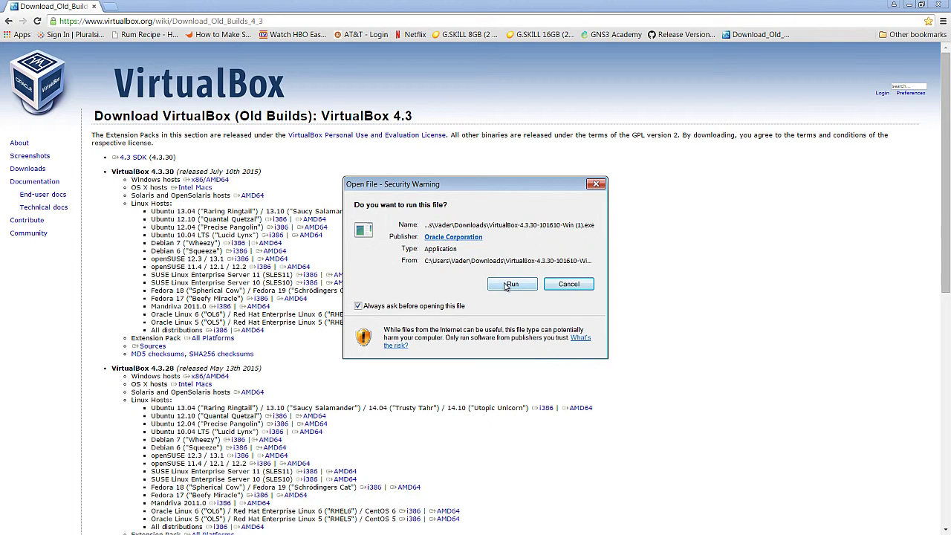
pyautogui.click(506, 284)
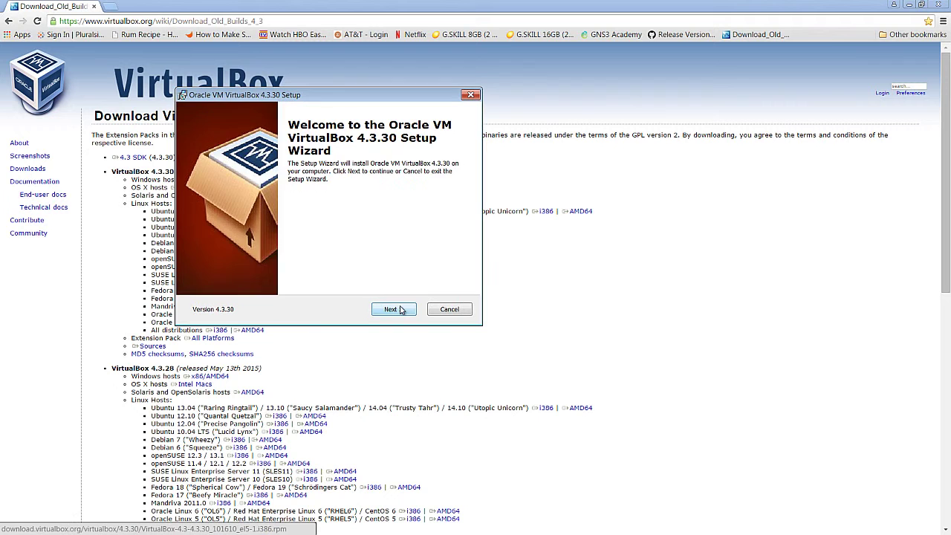
pyautogui.click(401, 312)
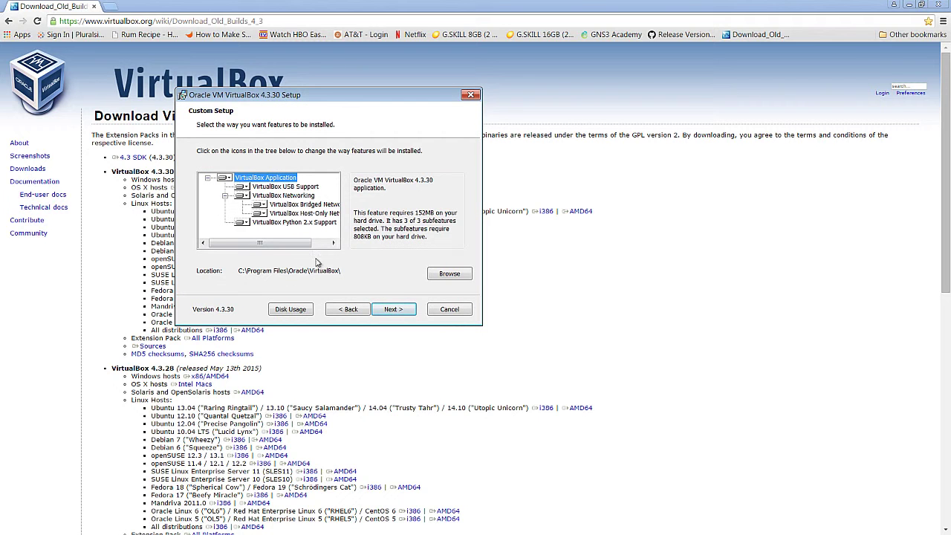
pyautogui.click(386, 313)
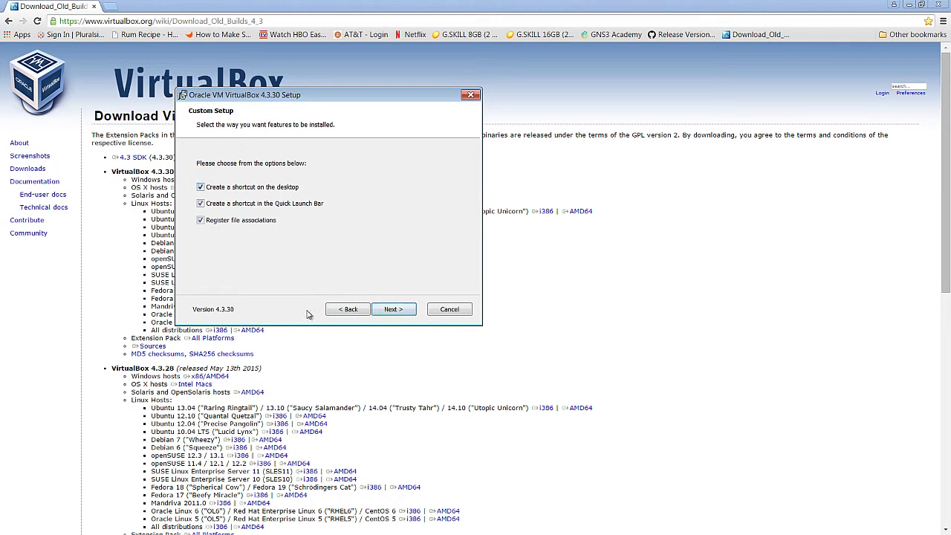
pyautogui.click(407, 310)
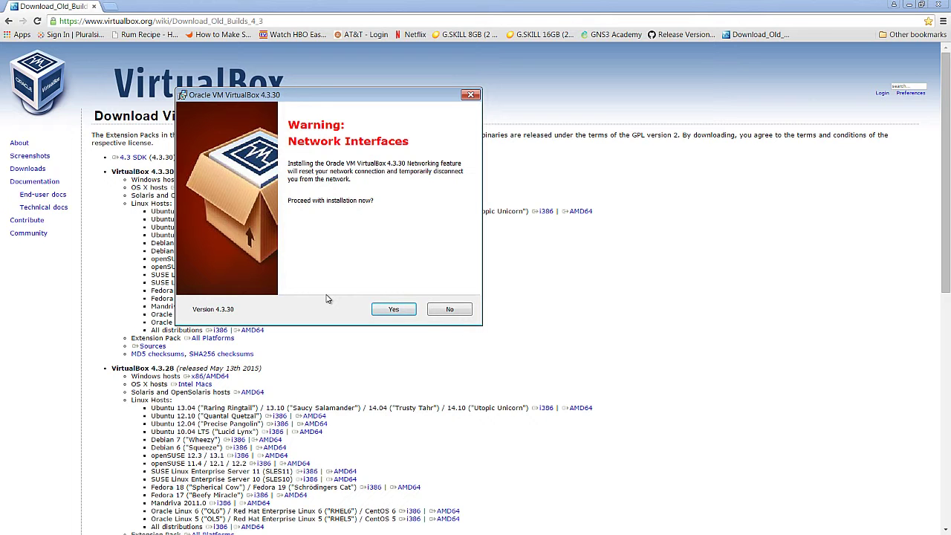
pyautogui.click(394, 310)
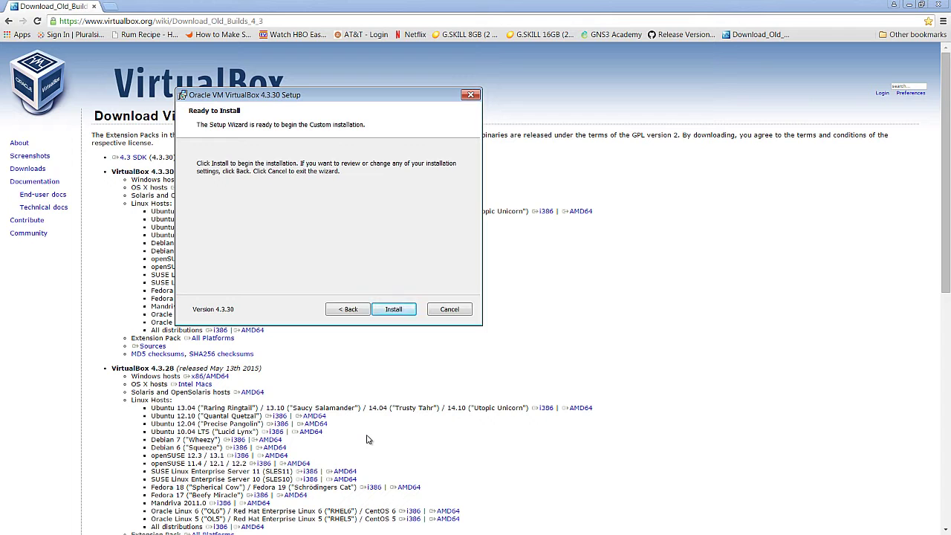
pyautogui.click(402, 313)
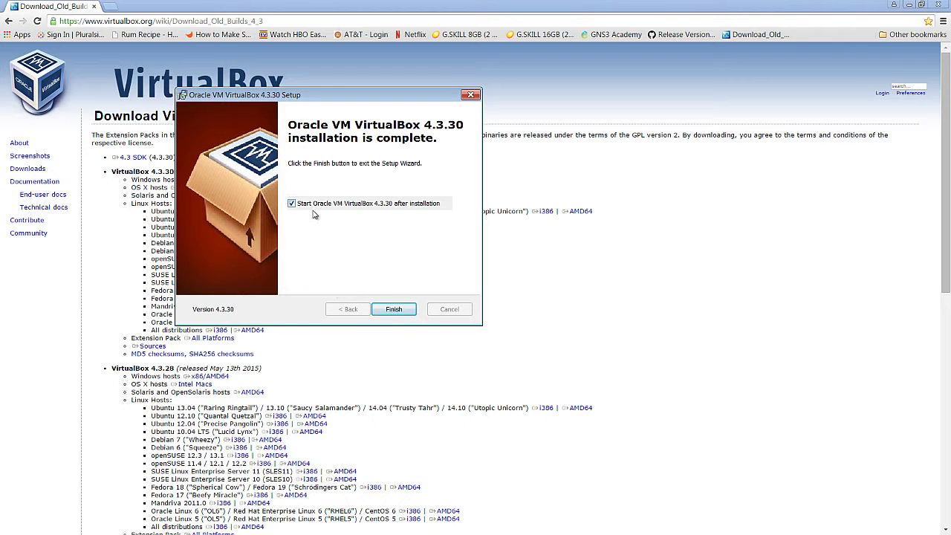
pyautogui.click(398, 312)
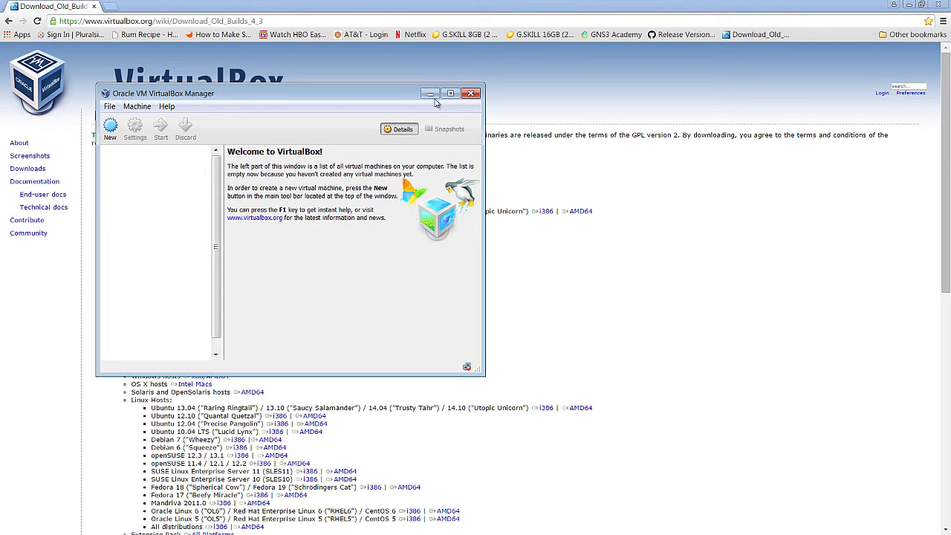
pyautogui.click(472, 93)
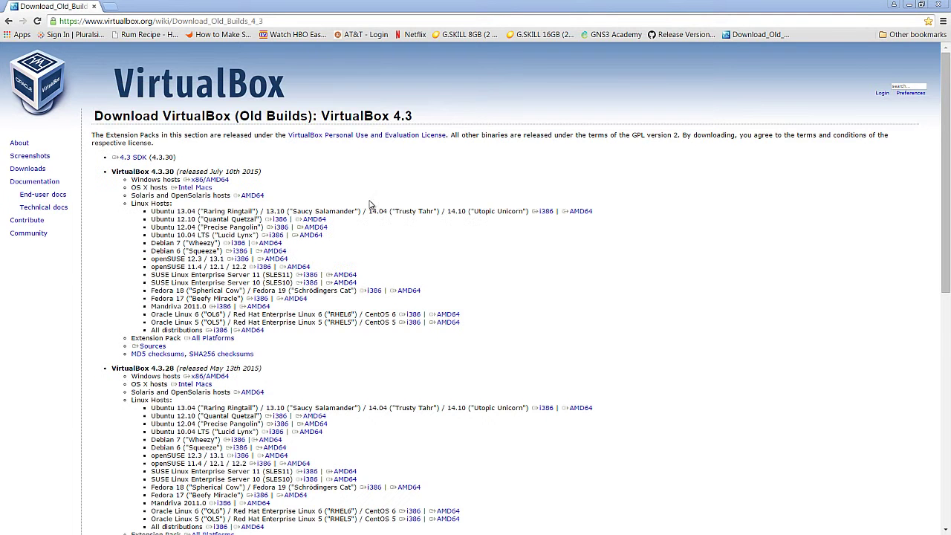
# Download GNS3-1.4.0b3-all-in-one.exe from the GNS3 1.4.0 beta 3 release page
pyautogui.click(668, 35)
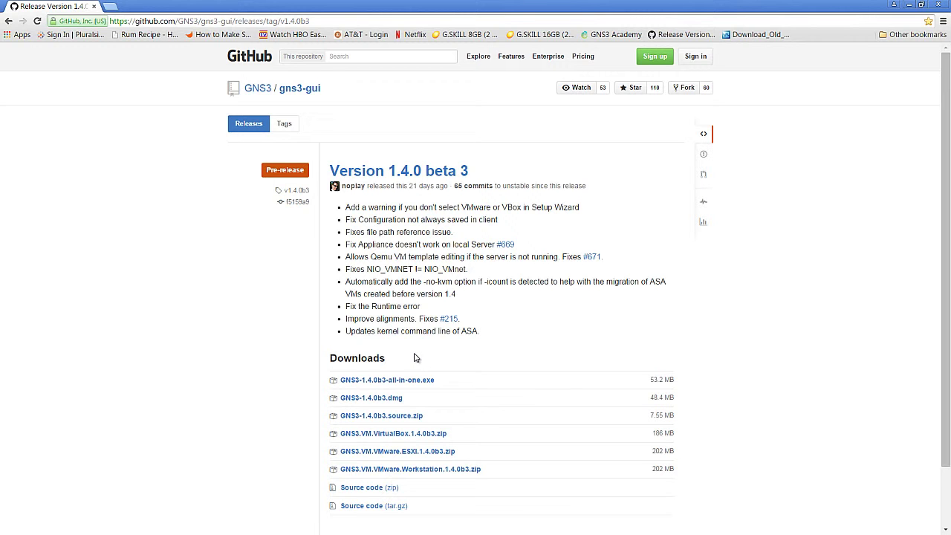
pyautogui.click(373, 384)
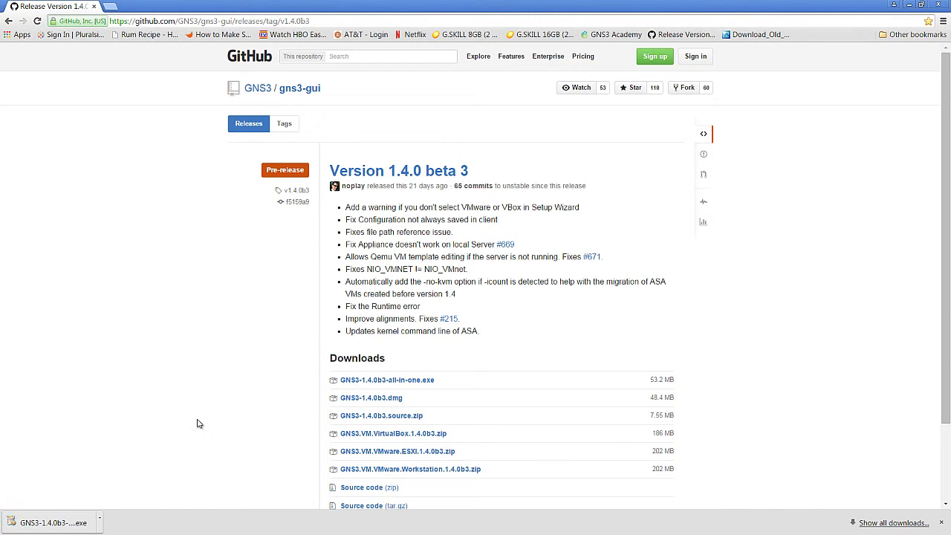
# Run the GNS3 installer, accept the GPL, keep all components, and install to C:\Program Files\GNS3
pyautogui.click(33, 522)
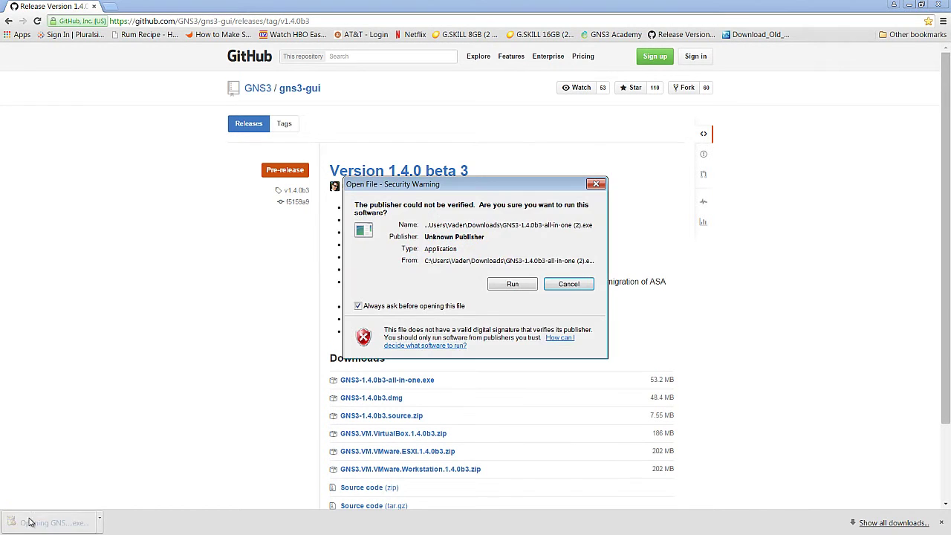
pyautogui.click(512, 285)
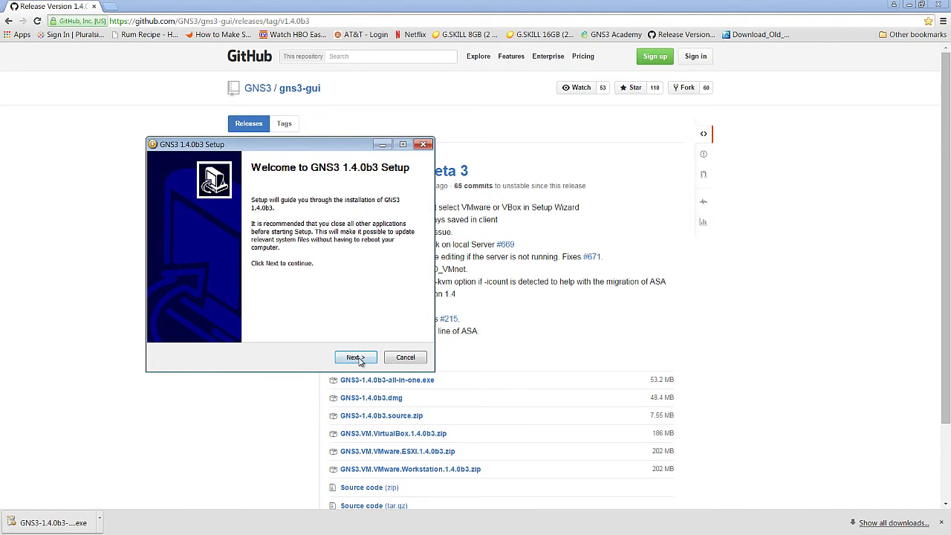
pyautogui.click(357, 359)
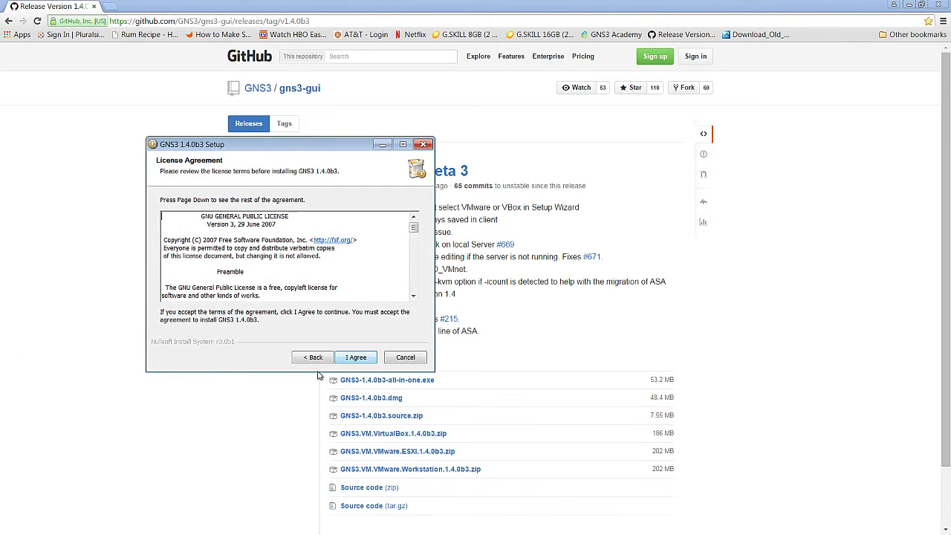
pyautogui.click(356, 358)
pyautogui.click(351, 360)
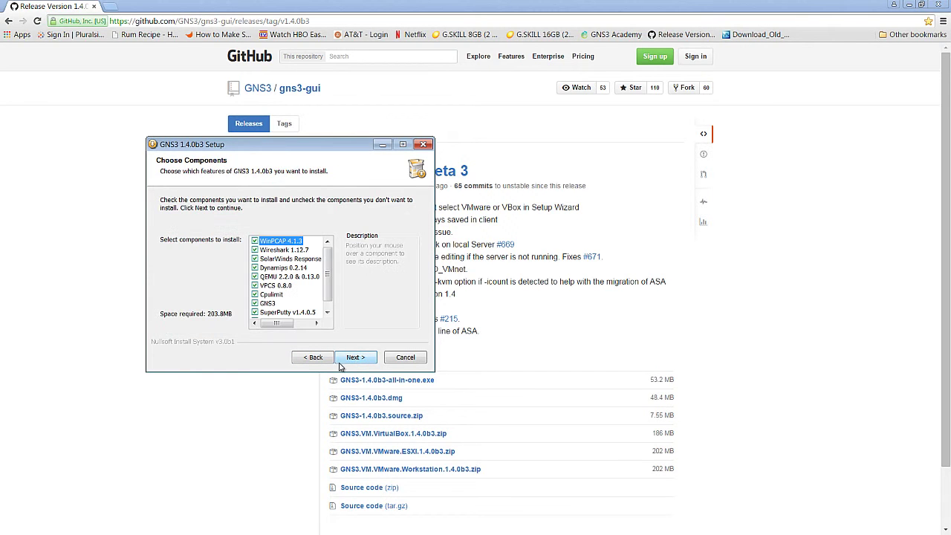
pyautogui.moveTo(273, 245)
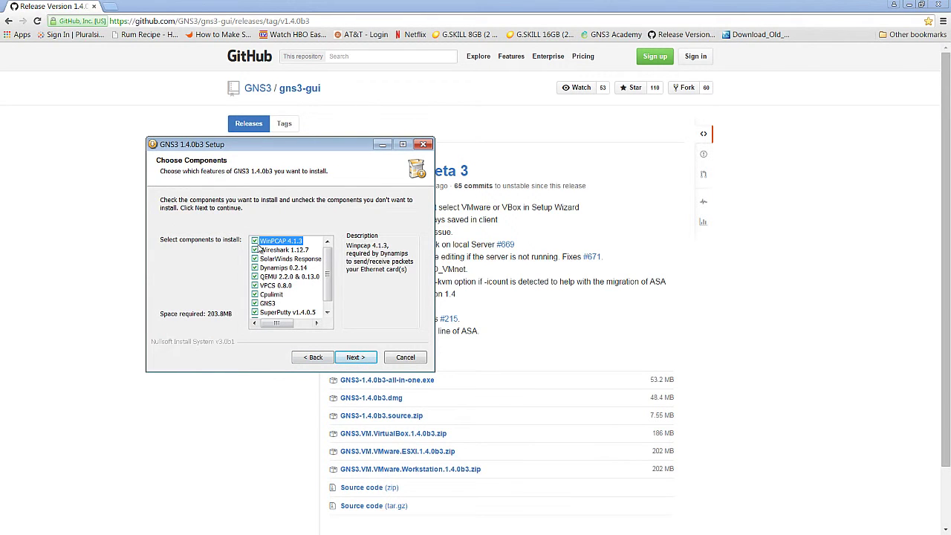
pyautogui.moveTo(291, 261)
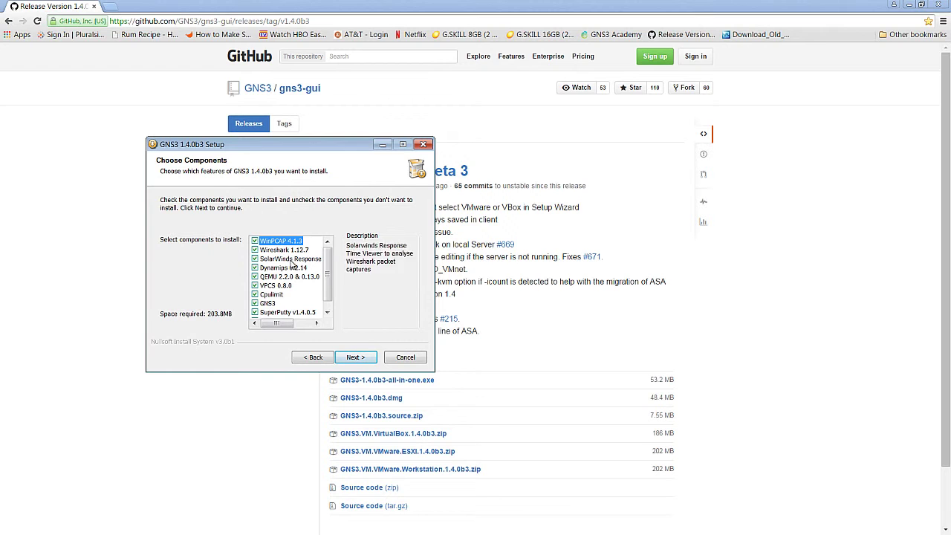
pyautogui.moveTo(266, 281)
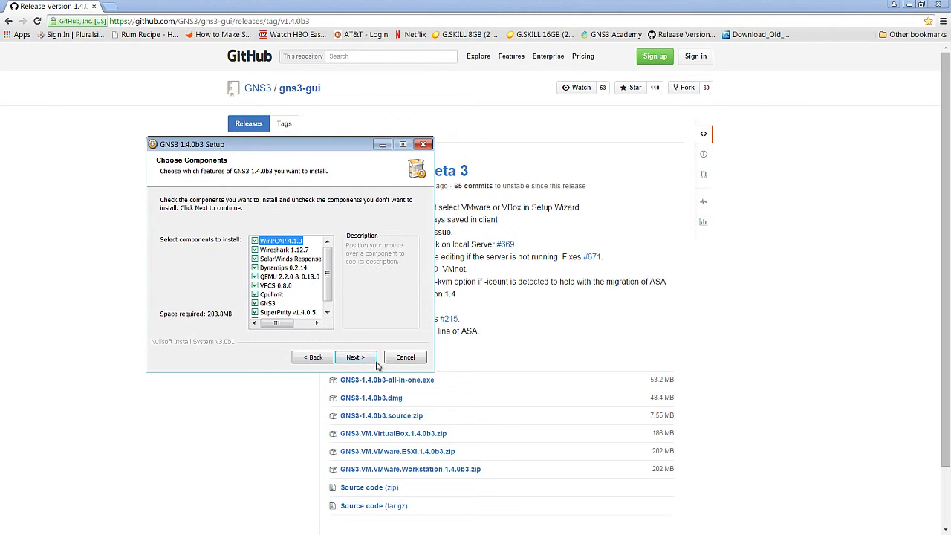
pyautogui.click(347, 358)
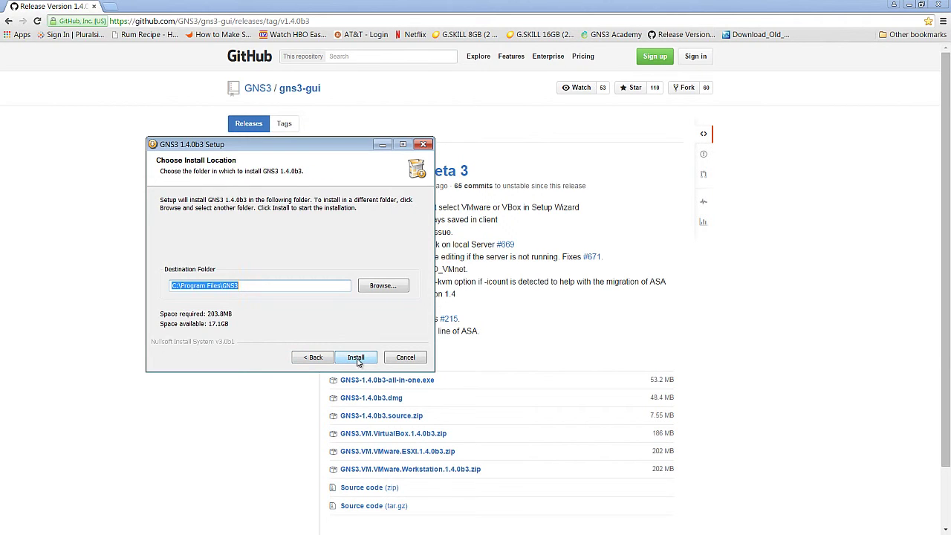
pyautogui.click(358, 359)
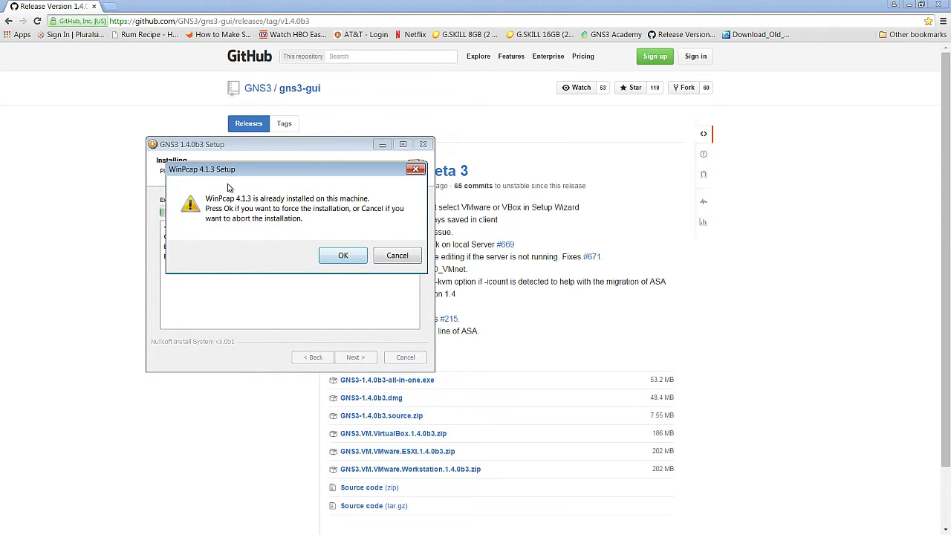
# Reinstall WinPcap 4.1.3 with its driver set to start automatically at boot
pyautogui.click(339, 257)
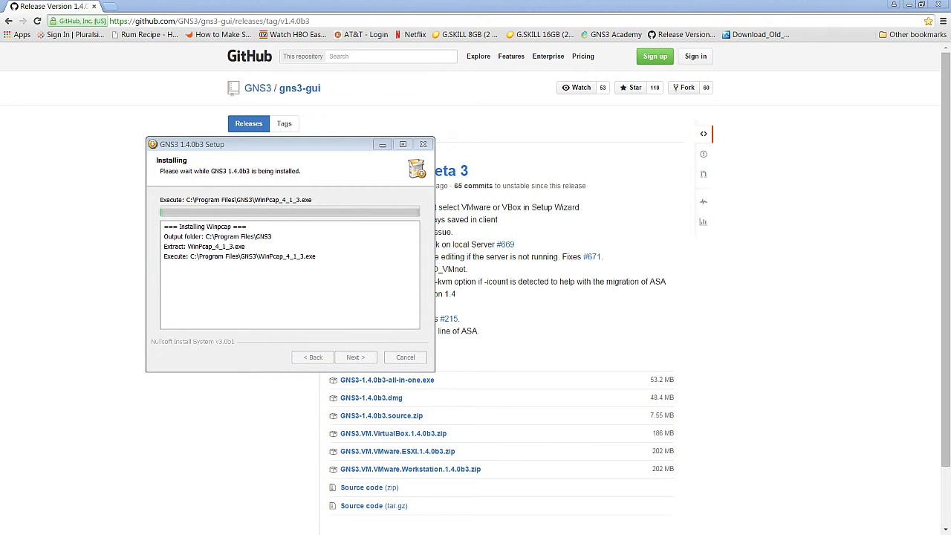
pyautogui.click(384, 360)
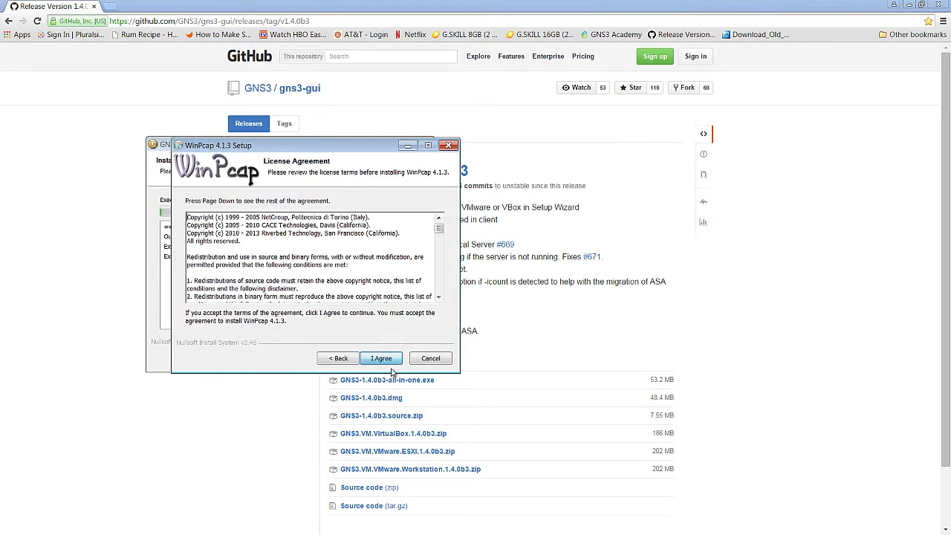
pyautogui.click(383, 360)
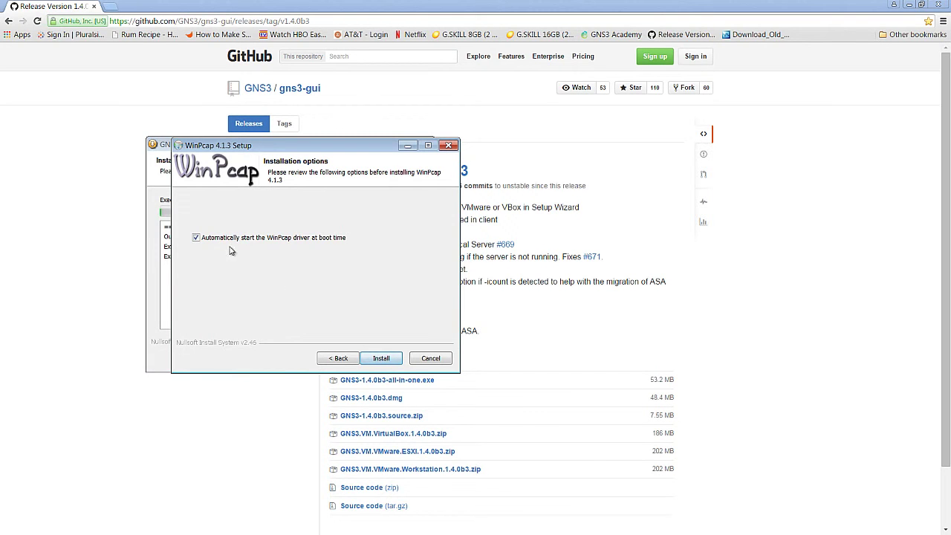
pyautogui.click(376, 360)
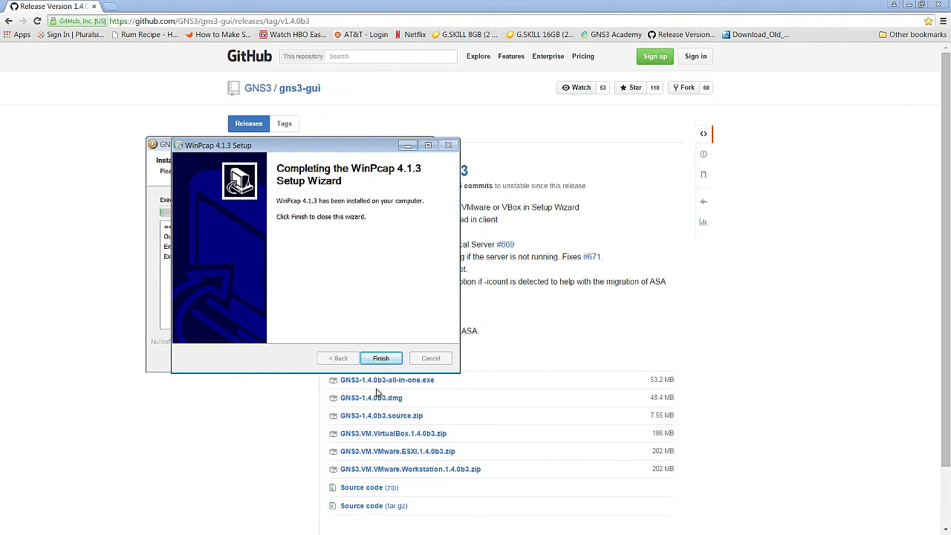
pyautogui.click(382, 359)
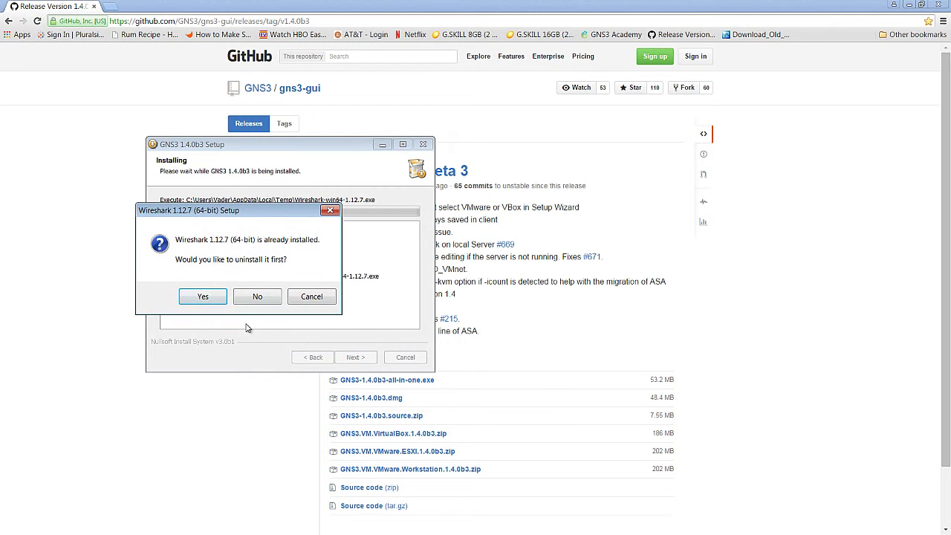
# Uninstall the old Wireshark and install Wireshark 1.12.7 (64-bit) with defaults, skipping WinPcap
pyautogui.click(202, 298)
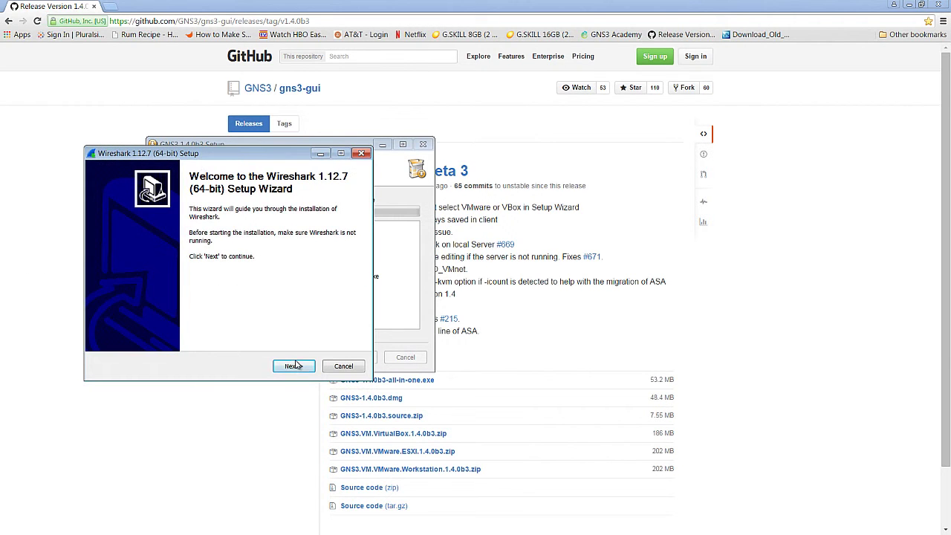
pyautogui.click(297, 365)
pyautogui.click(294, 368)
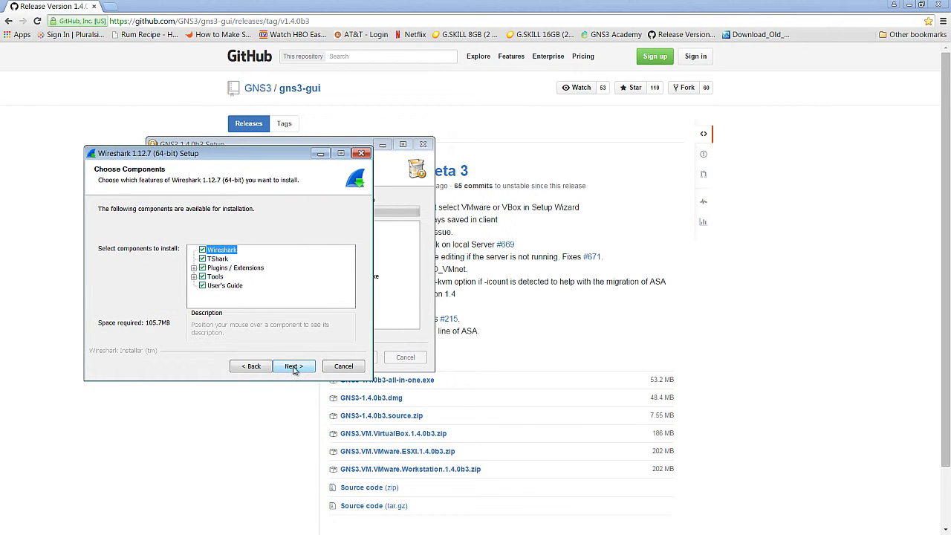
pyautogui.click(294, 367)
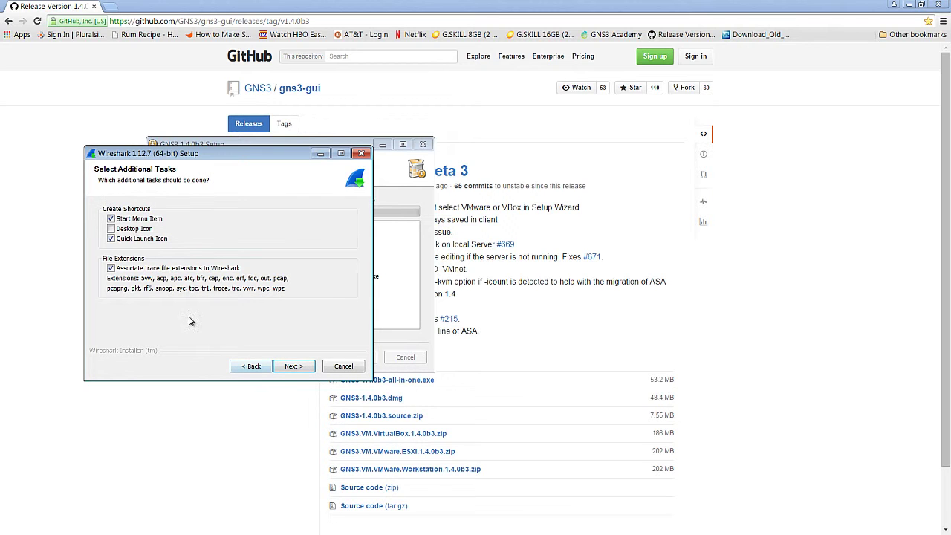
pyautogui.click(295, 369)
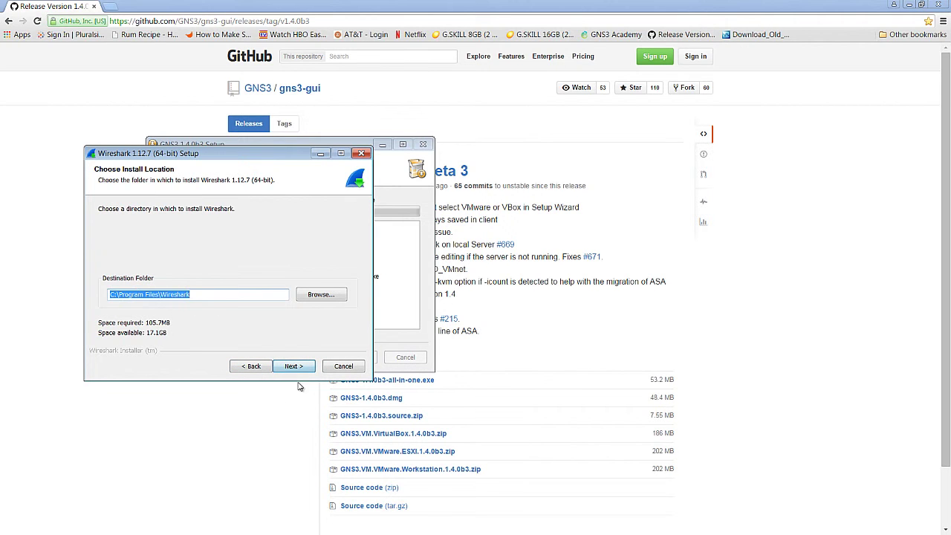
pyautogui.click(294, 368)
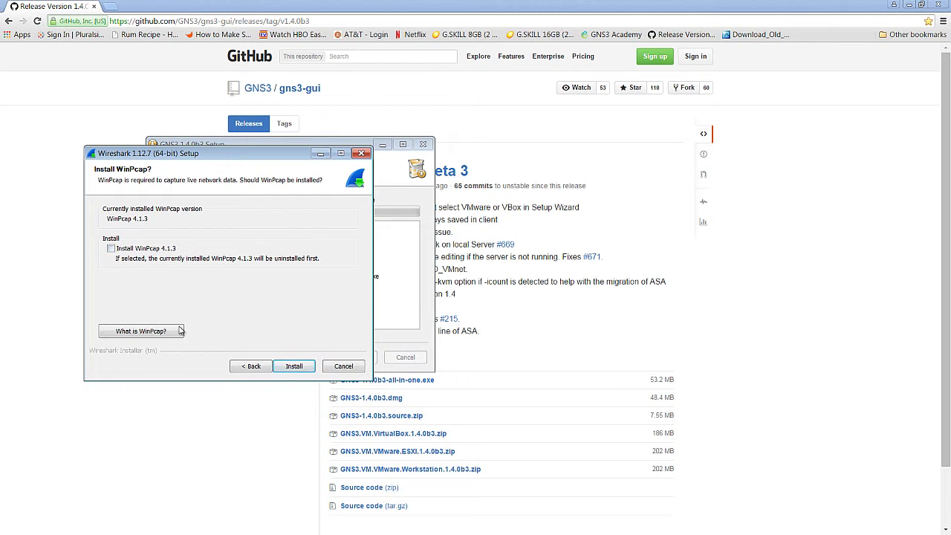
pyautogui.click(285, 371)
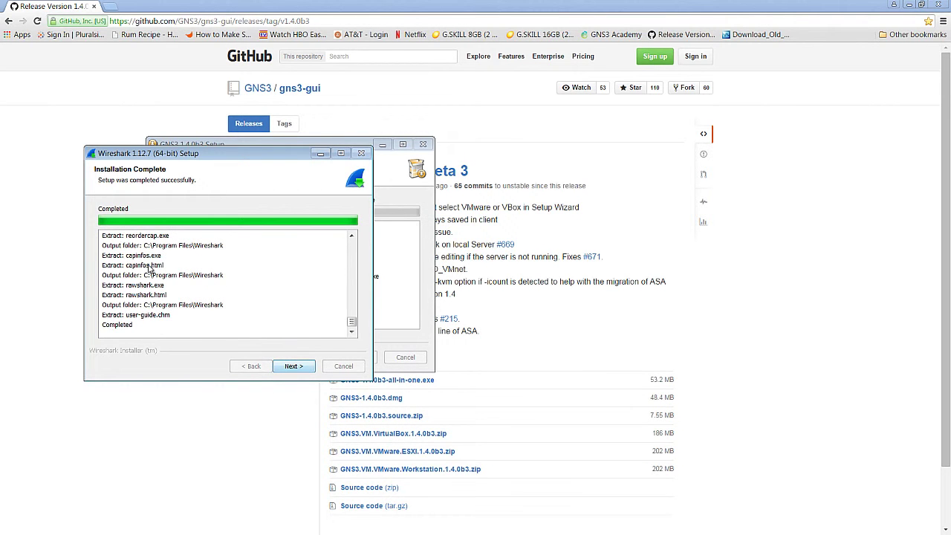
pyautogui.click(293, 365)
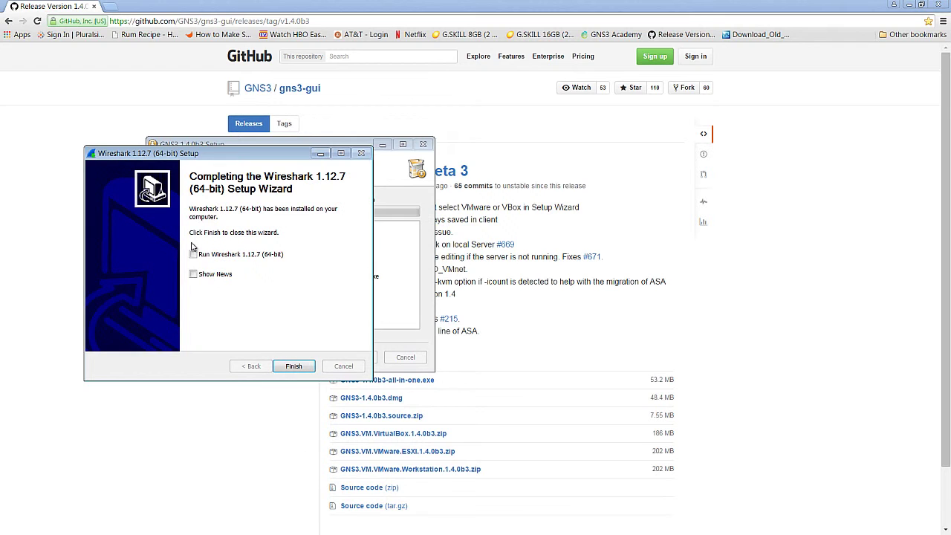
# Close the Wireshark wizard and install SolarWinds Response Time Viewer into its default folder
pyautogui.click(294, 367)
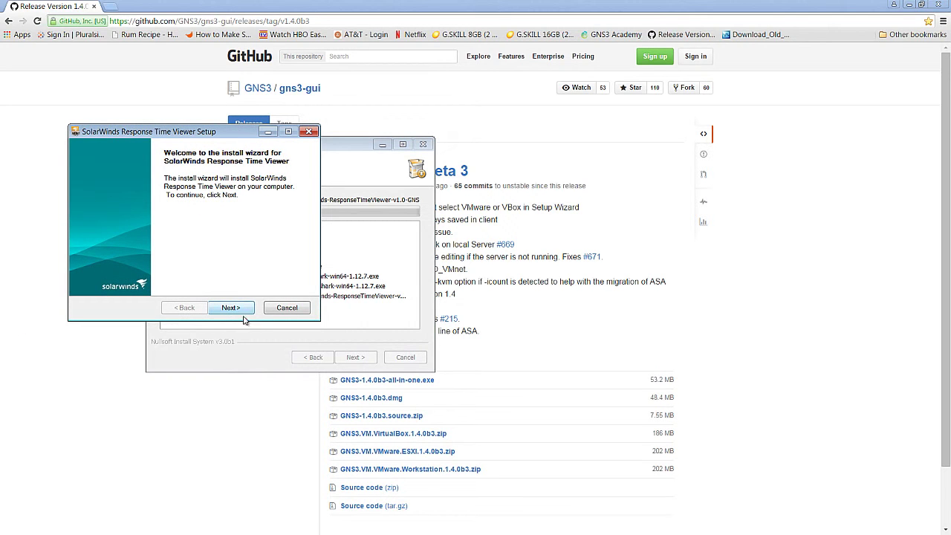
pyautogui.click(232, 308)
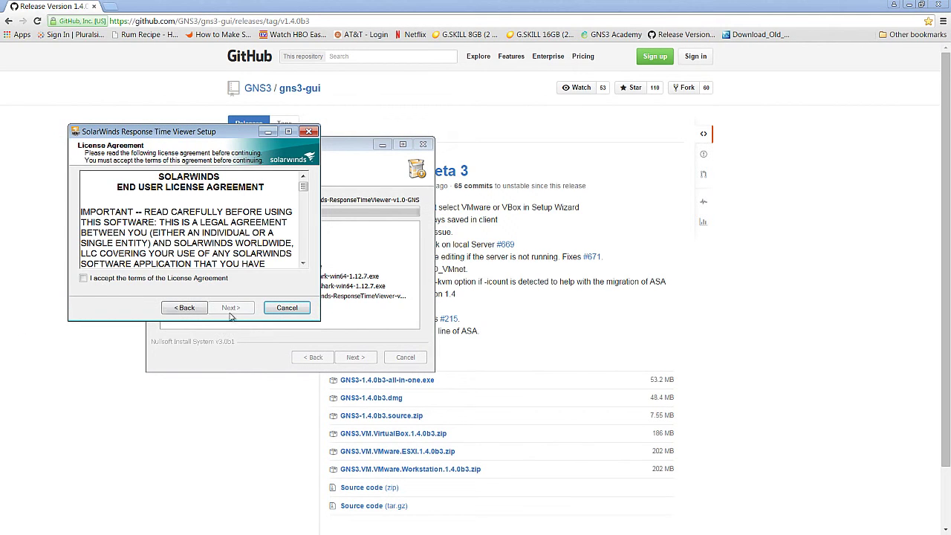
pyautogui.click(84, 278)
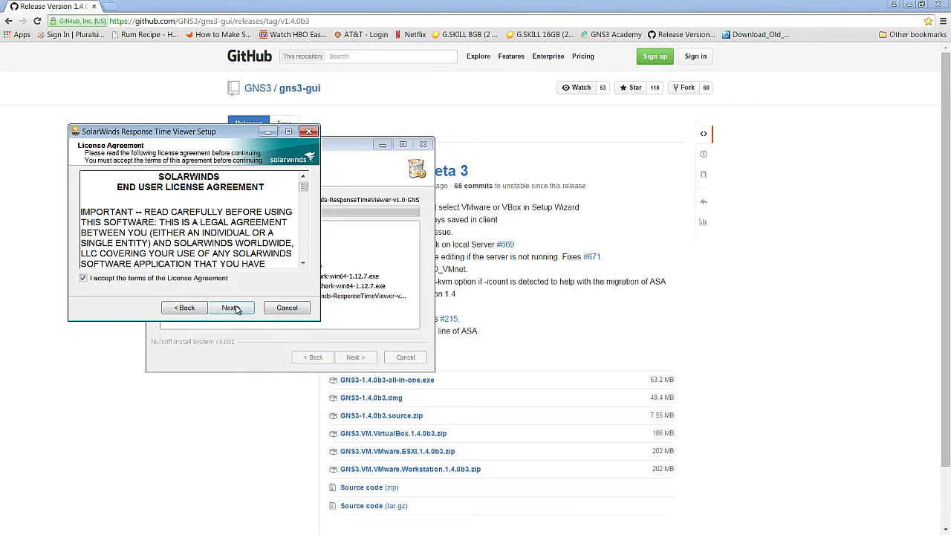
pyautogui.click(232, 309)
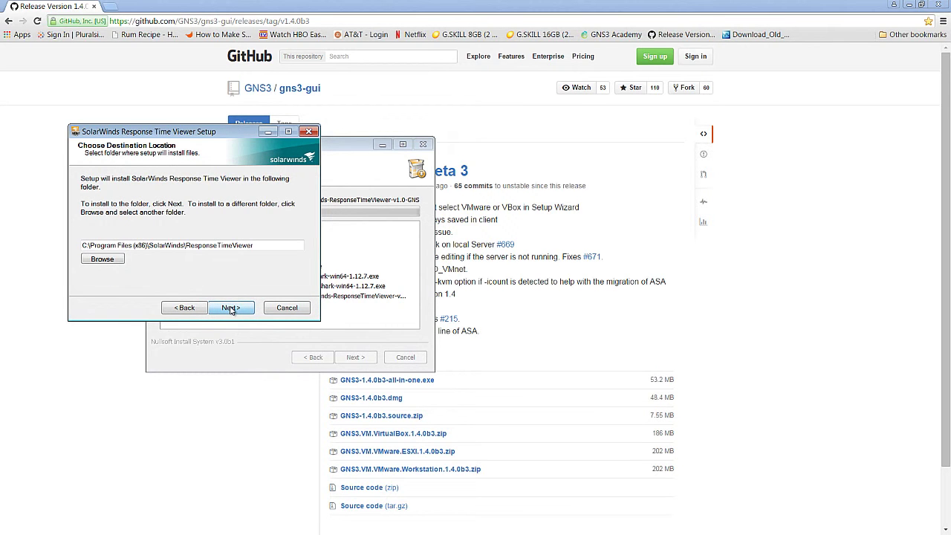
pyautogui.click(237, 314)
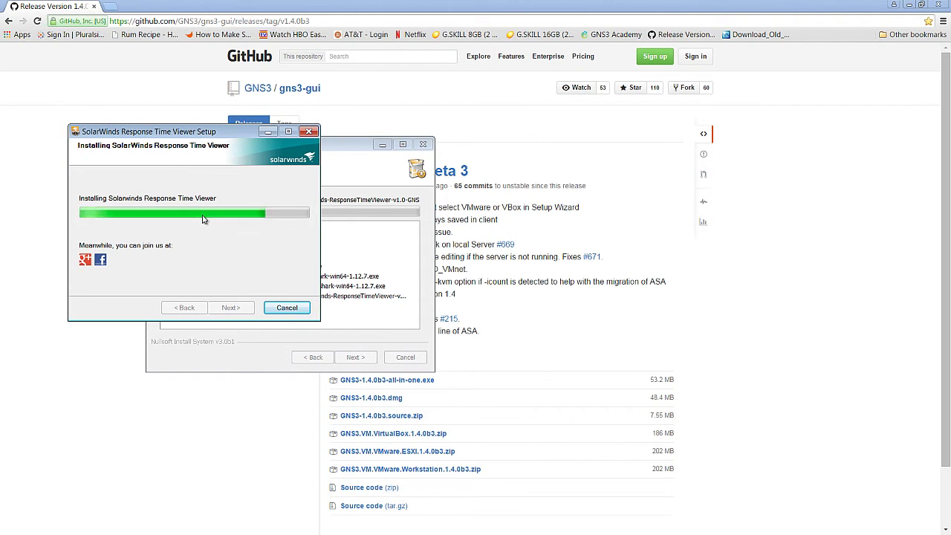
pyautogui.click(240, 306)
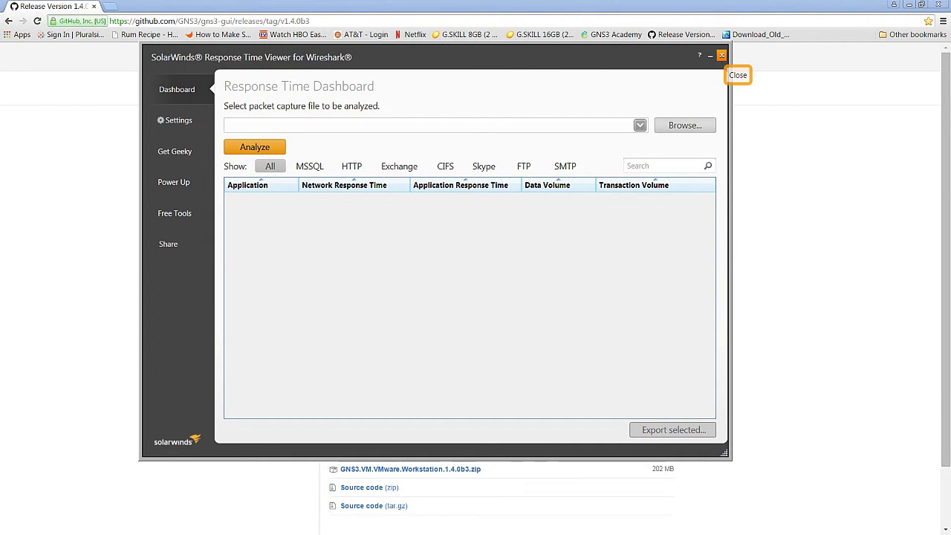
# Close the Response Time dashboard and finish GNS3 setup, declining the Solarwinds Standard Toolset offer
pyautogui.click(721, 55)
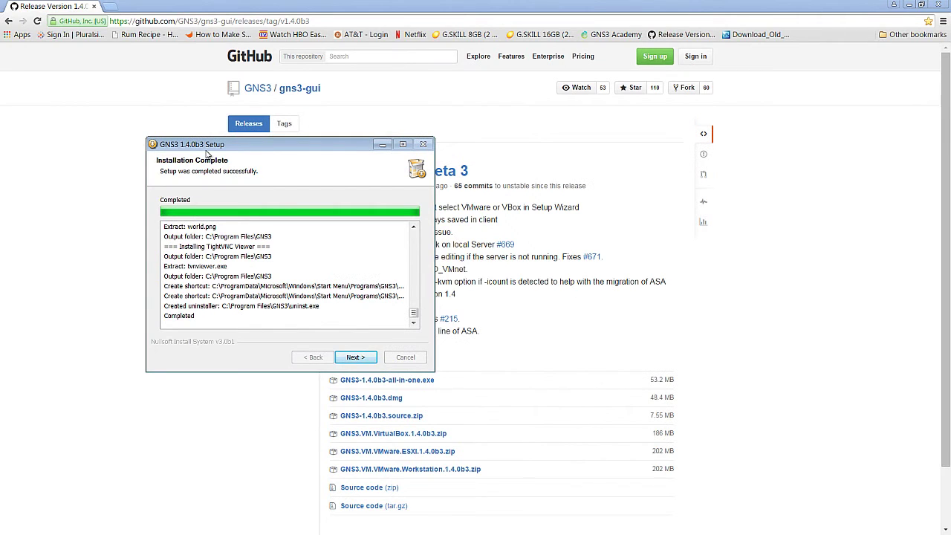
pyautogui.click(355, 359)
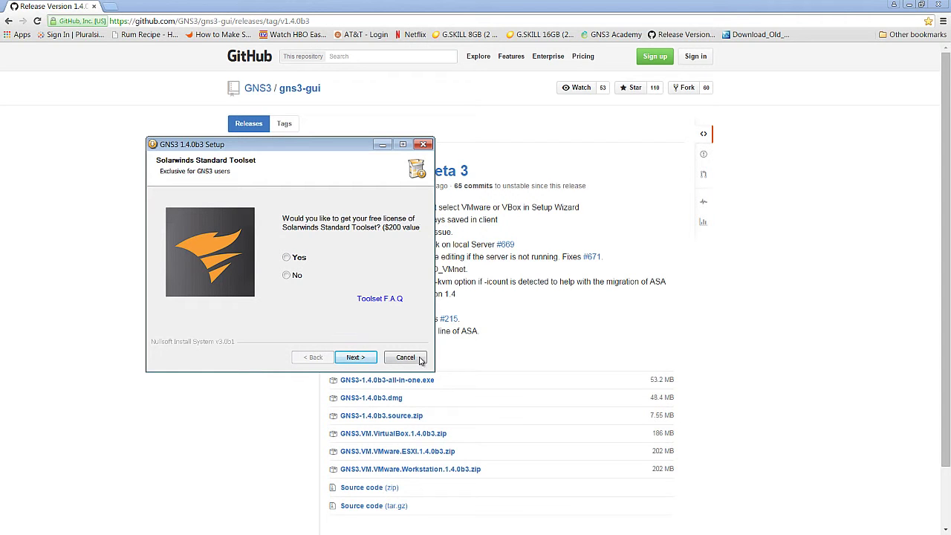
pyautogui.click(372, 358)
pyautogui.click(513, 313)
pyautogui.click(286, 276)
pyautogui.click(356, 357)
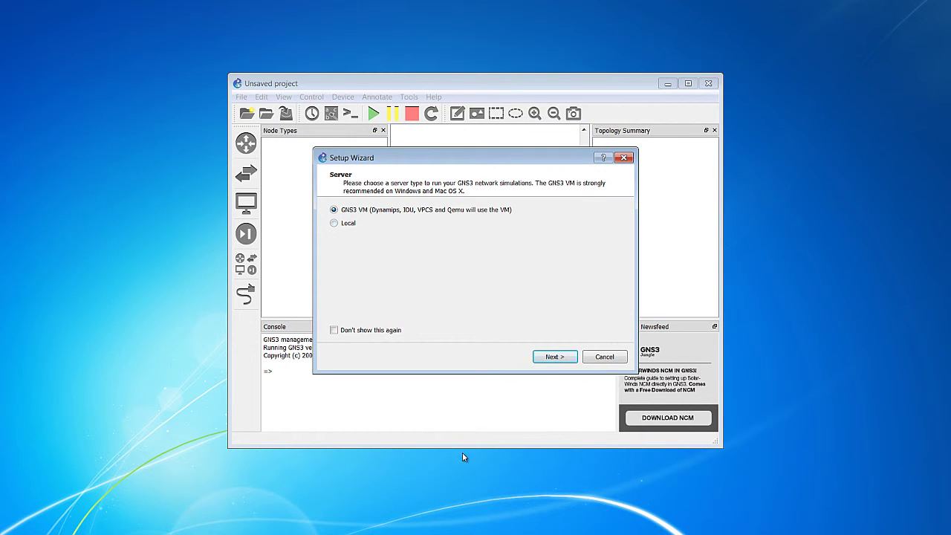
# Configure GNS3 for the local server with no IOS router, default preferences, and no project
pyautogui.click(334, 224)
pyautogui.click(553, 357)
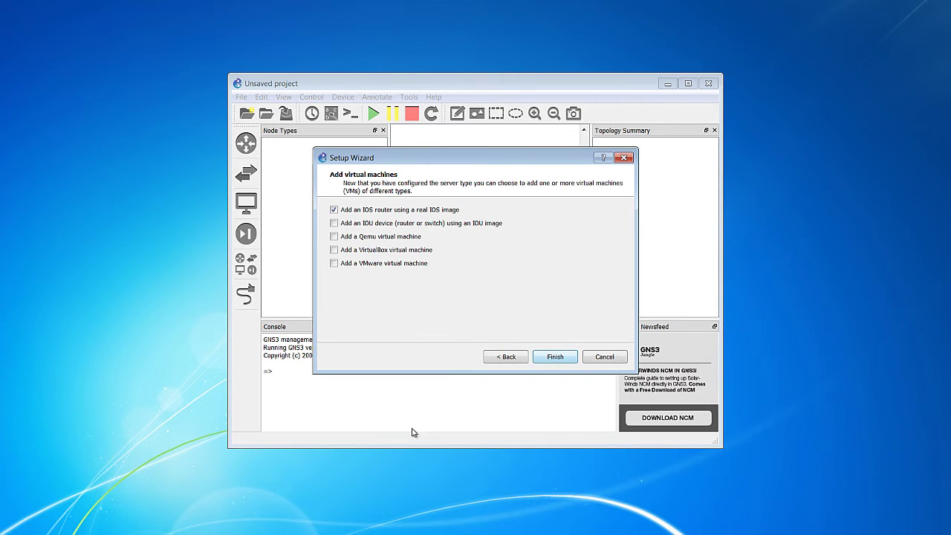
pyautogui.click(335, 211)
pyautogui.click(561, 362)
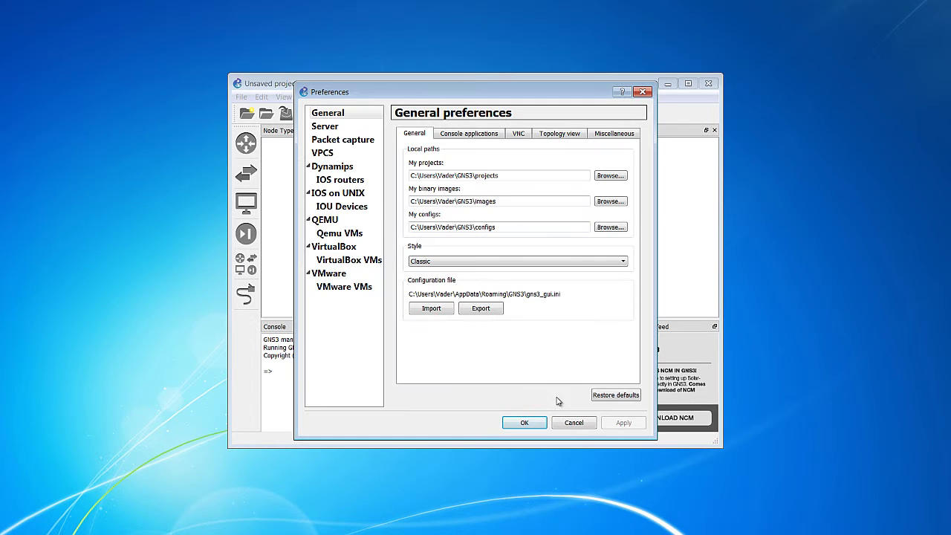
pyautogui.click(524, 423)
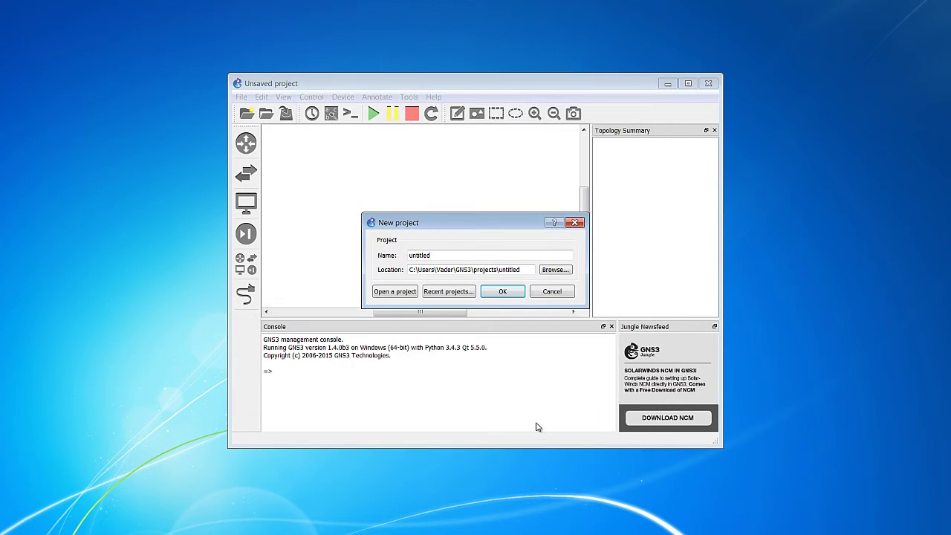
pyautogui.click(553, 291)
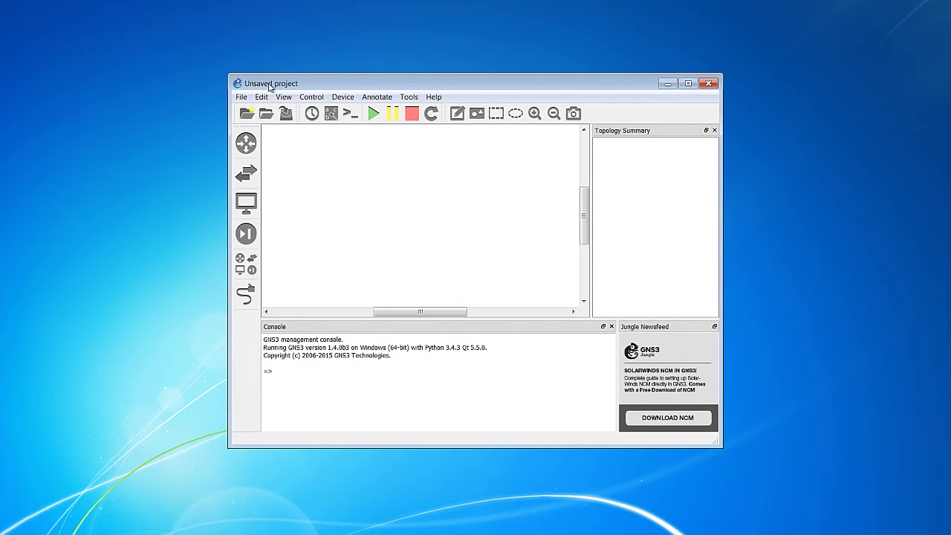
# Maximize the GNS3 window, then close GNS3
pyautogui.moveTo(306, 88); pyautogui.dragTo(243, 80)
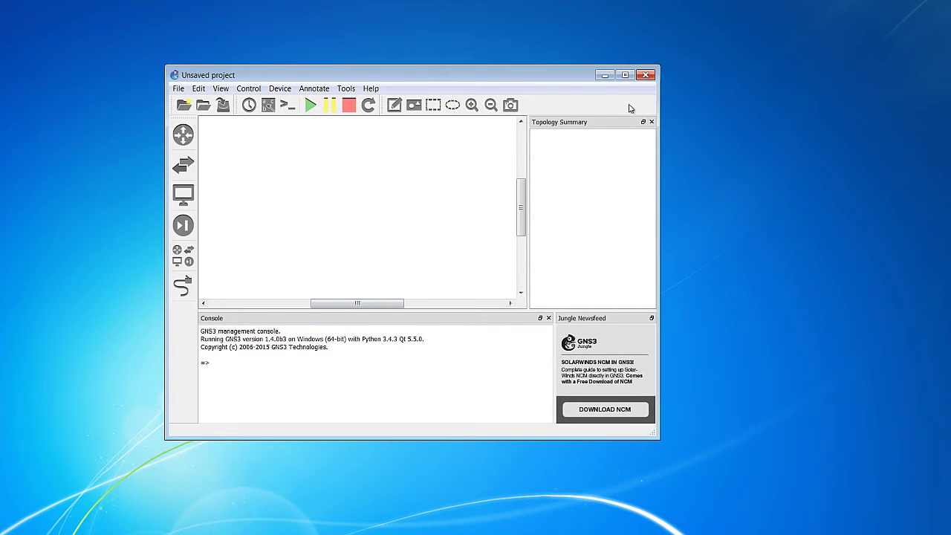
pyautogui.click(626, 76)
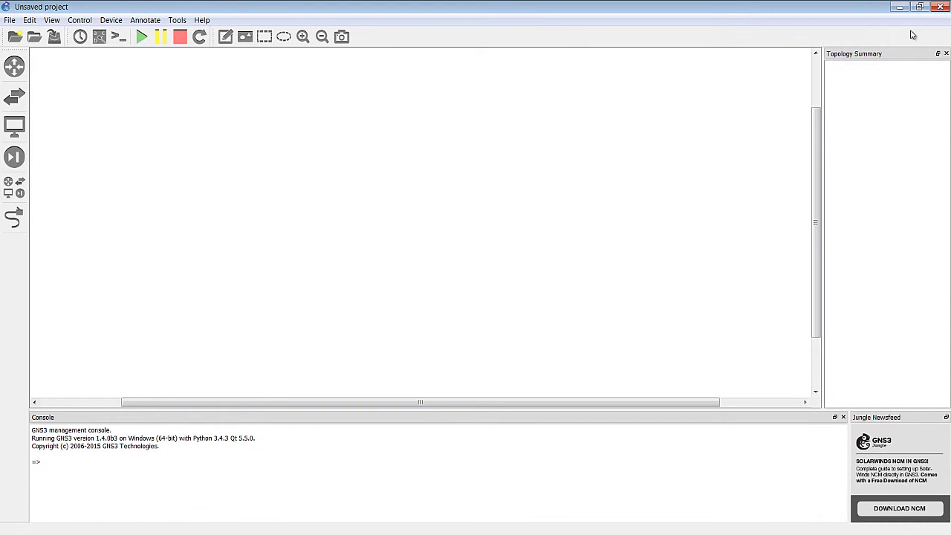
pyautogui.click(940, 7)
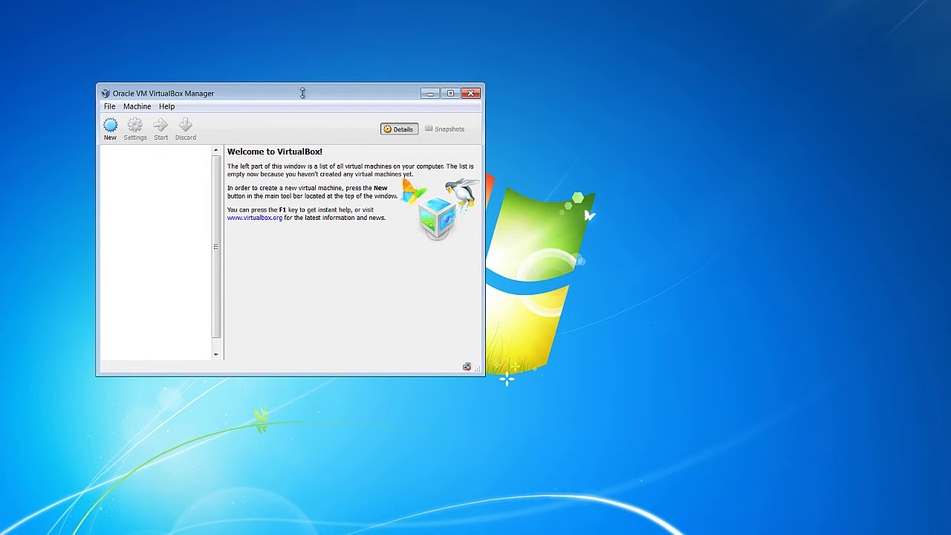
# Move the VirtualBox Manager aside and open X:\Virtual Machines in WinRAR
pyautogui.moveTo(303, 92); pyautogui.dragTo(420, 77)
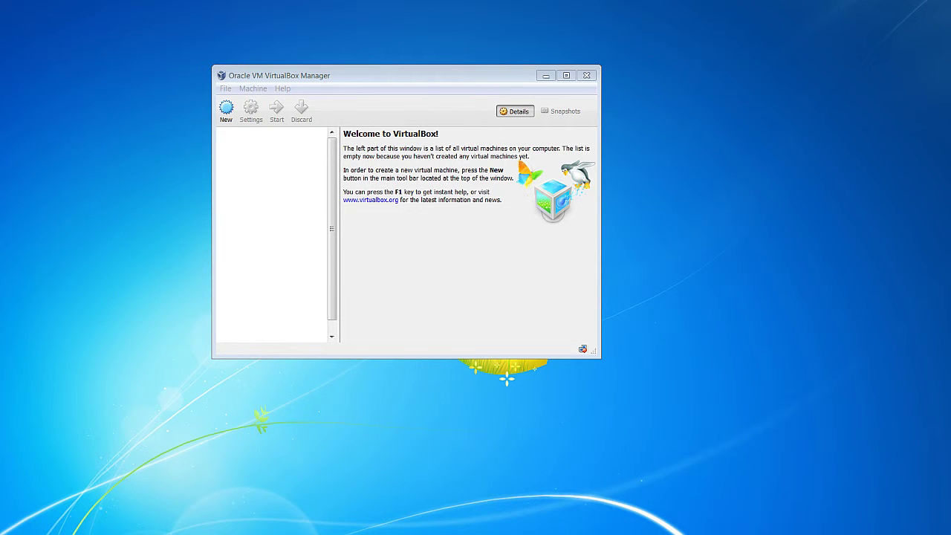
pyautogui.click(159, 278)
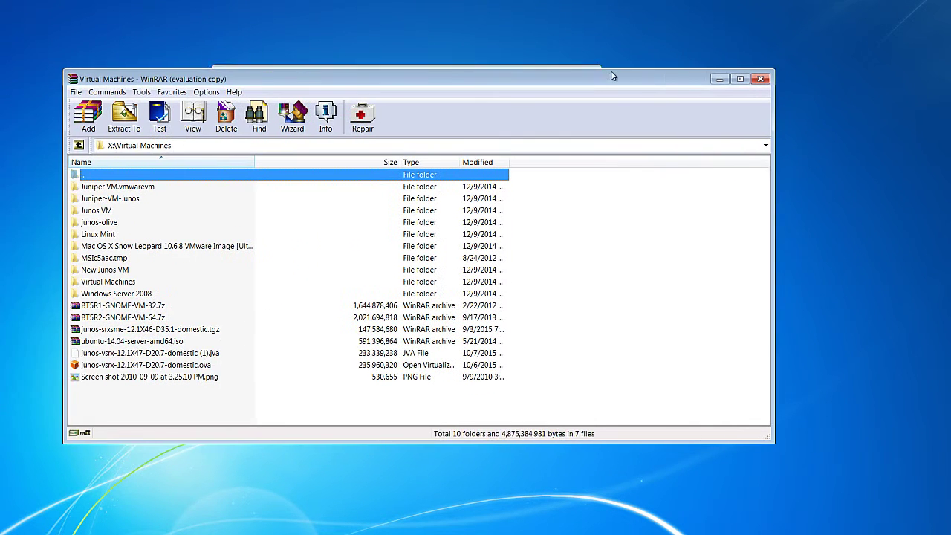
# Extract junos-vsrx-12.1X47-D20.7-domestic.ova into X:\Virtual Machines\junos-vsrx-12.1X47-D20.7-domestic and close WinRAR
pyautogui.click(141, 360)
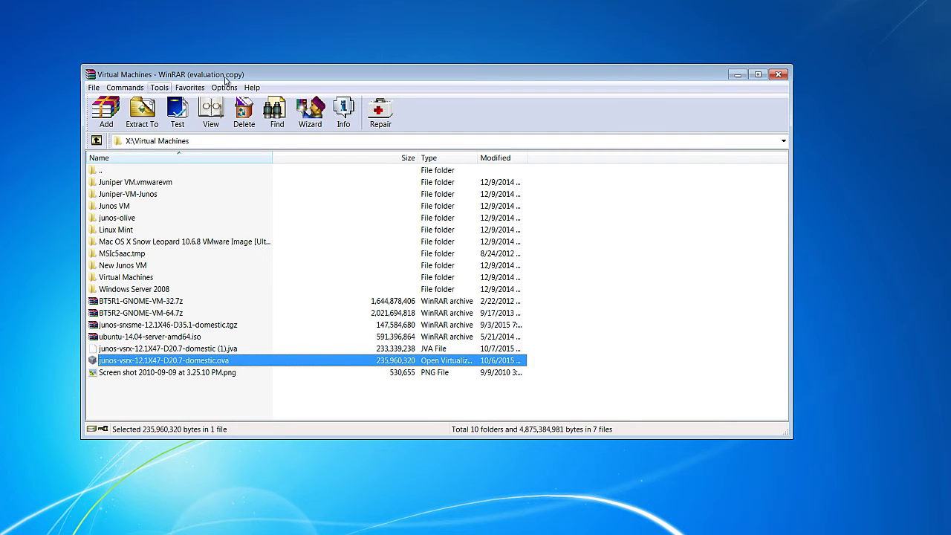
pyautogui.doubleClick(136, 362)
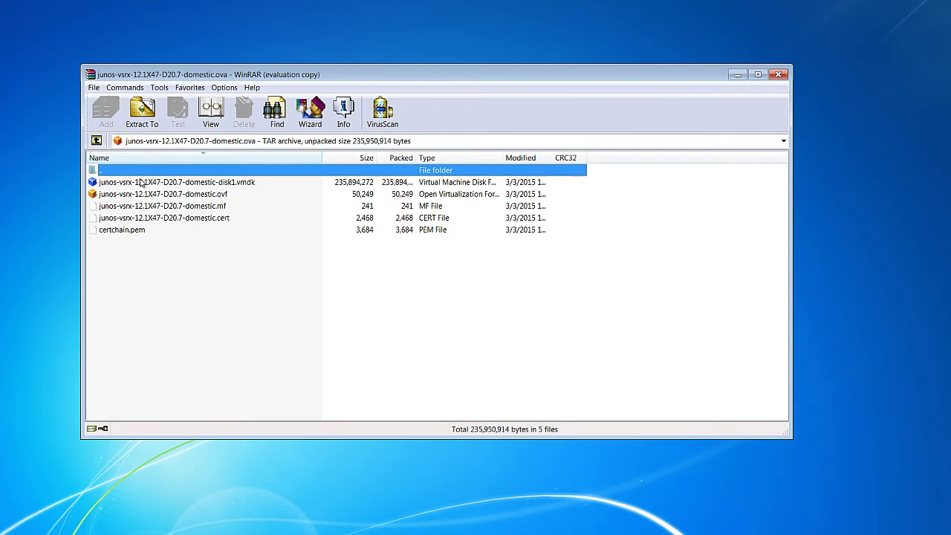
pyautogui.click(142, 112)
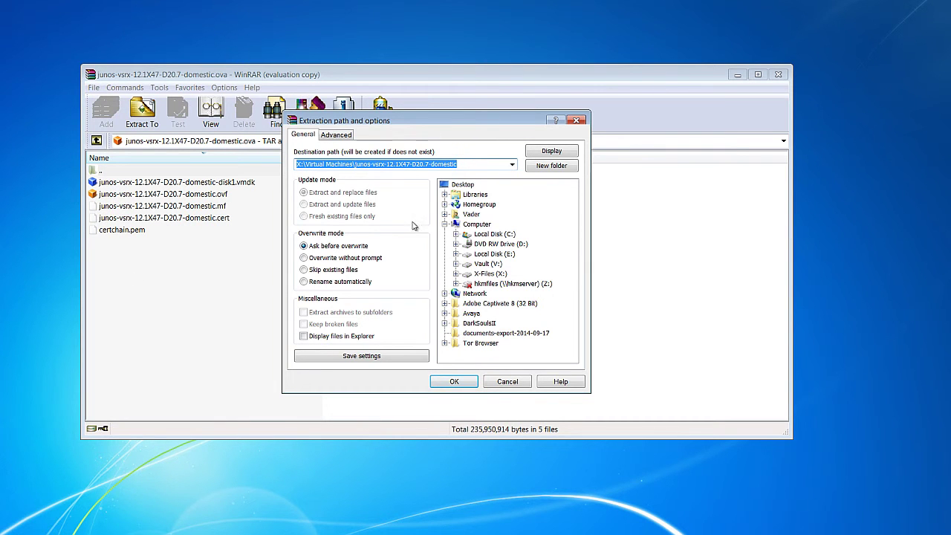
pyautogui.click(441, 384)
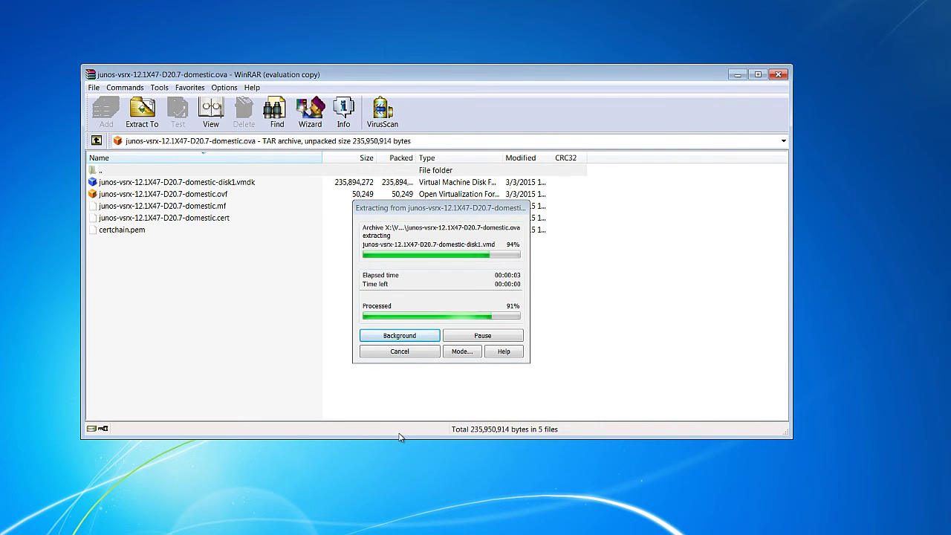
pyautogui.click(778, 75)
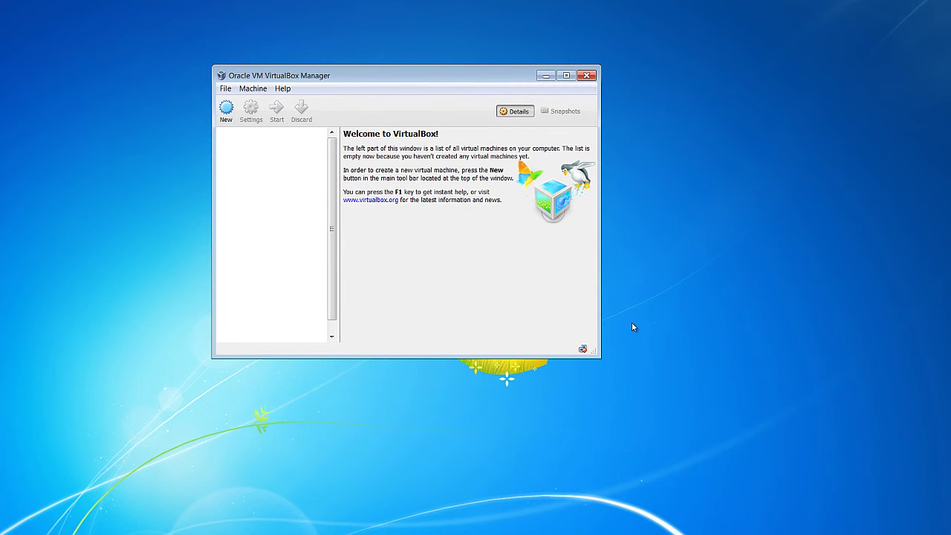
# Define VM vSRX-1 as BSD / FreeBSD (64-bit), 1024 MB RAM, using an existing virtual hard drive
pyautogui.click(227, 120)
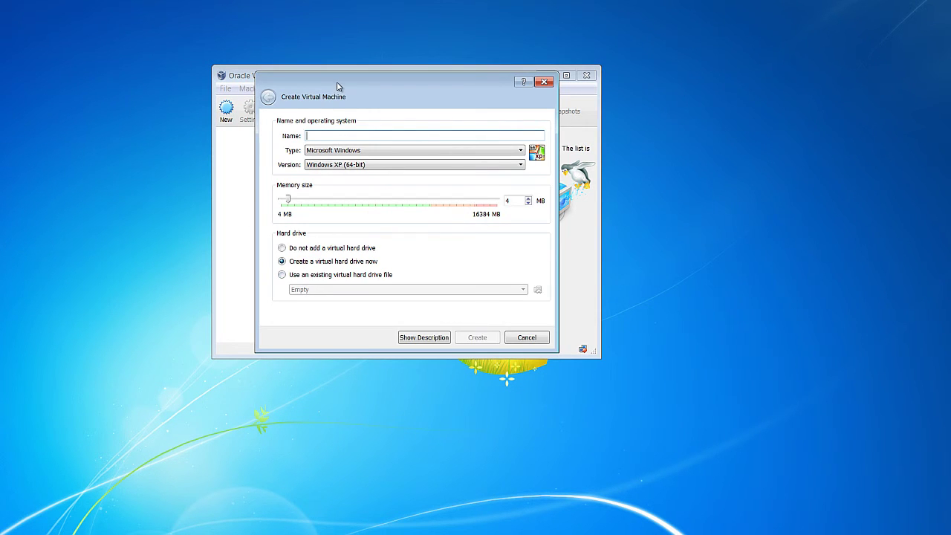
pyautogui.moveTo(337, 84); pyautogui.dragTo(280, 137)
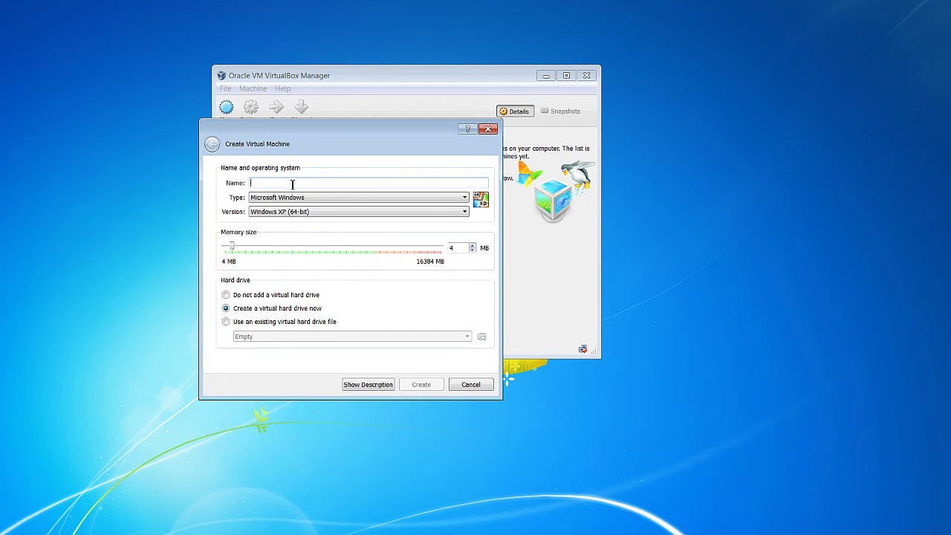
pyautogui.write('vSRX-1')
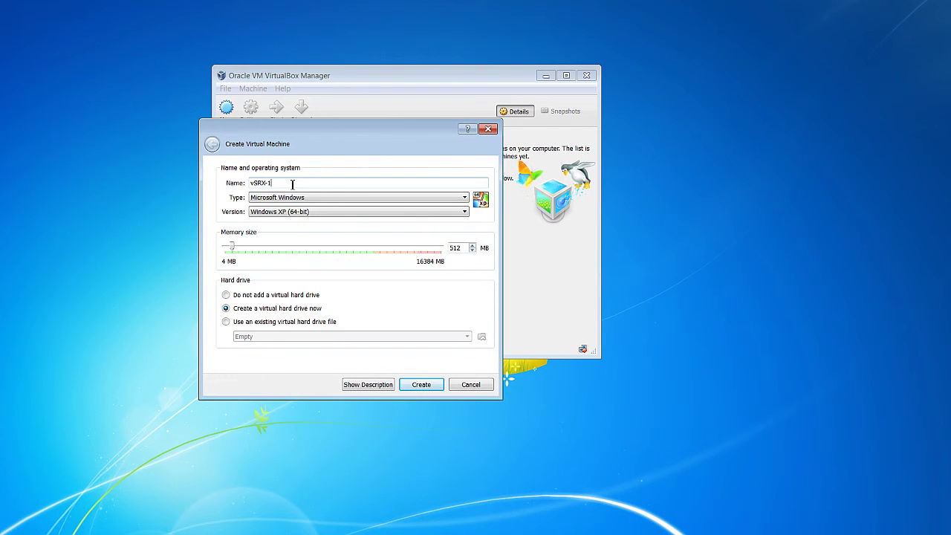
pyautogui.click(275, 198)
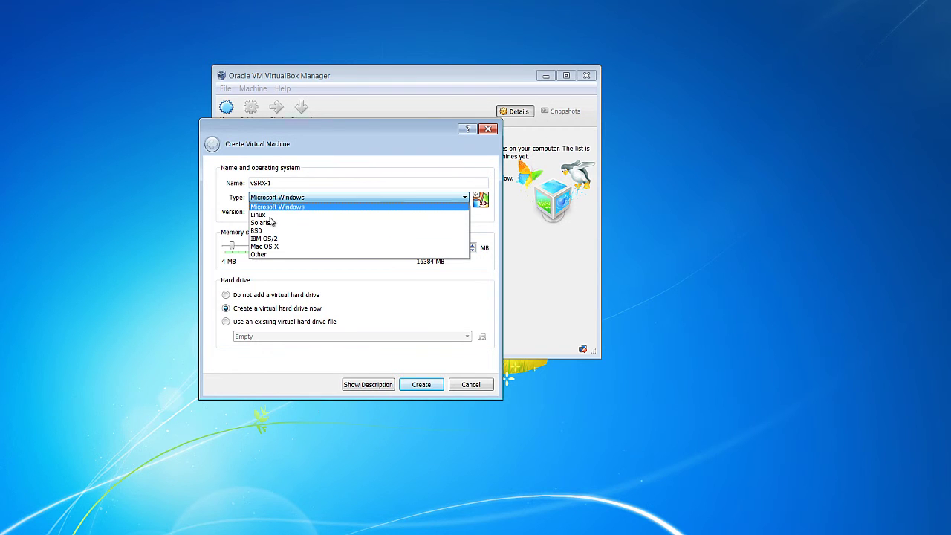
pyautogui.click(256, 232)
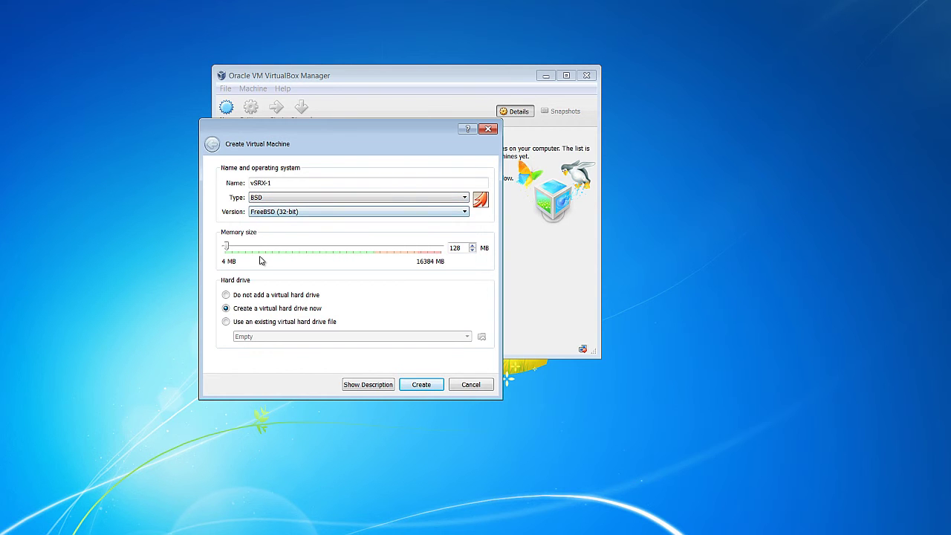
pyautogui.click(318, 216)
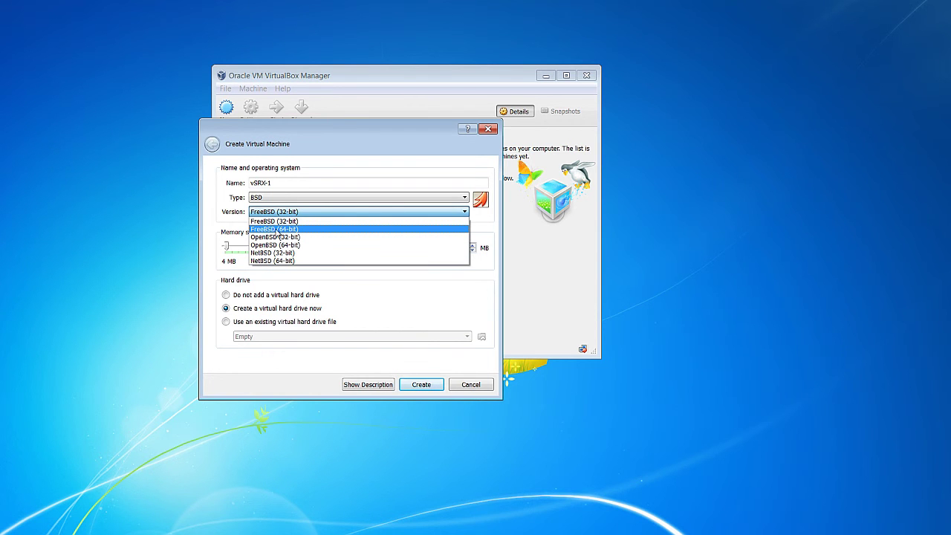
pyautogui.click(288, 228)
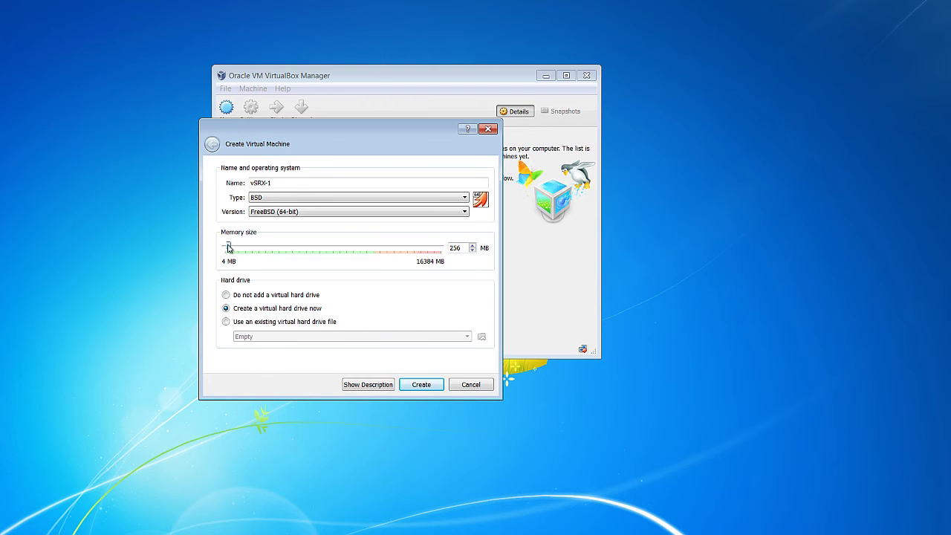
pyautogui.moveTo(230, 247); pyautogui.dragTo(239, 248)
pyautogui.click(226, 321)
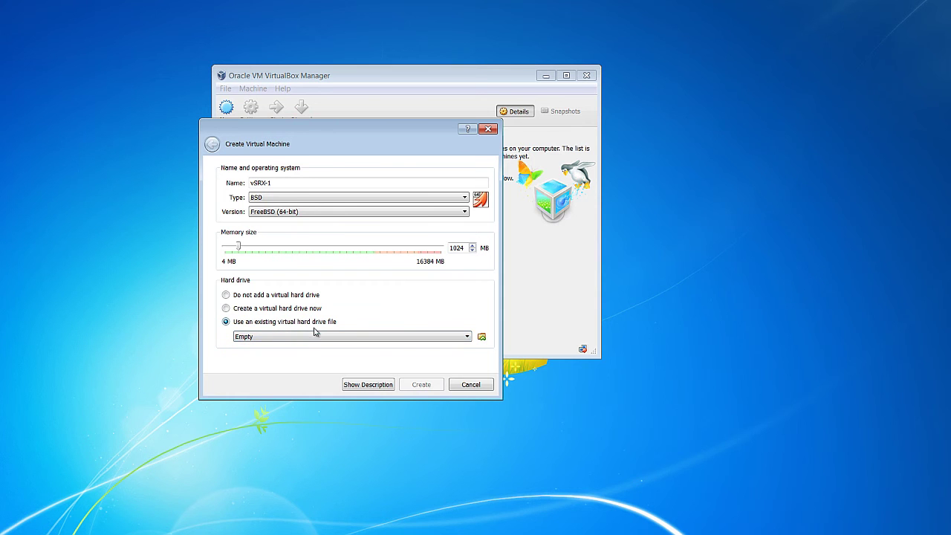
# Attach junos-vsrx-12.1X47-D20.7-domestic-disk1.vmdk from the extracted folder as the machine's hard drive
pyautogui.click(481, 337)
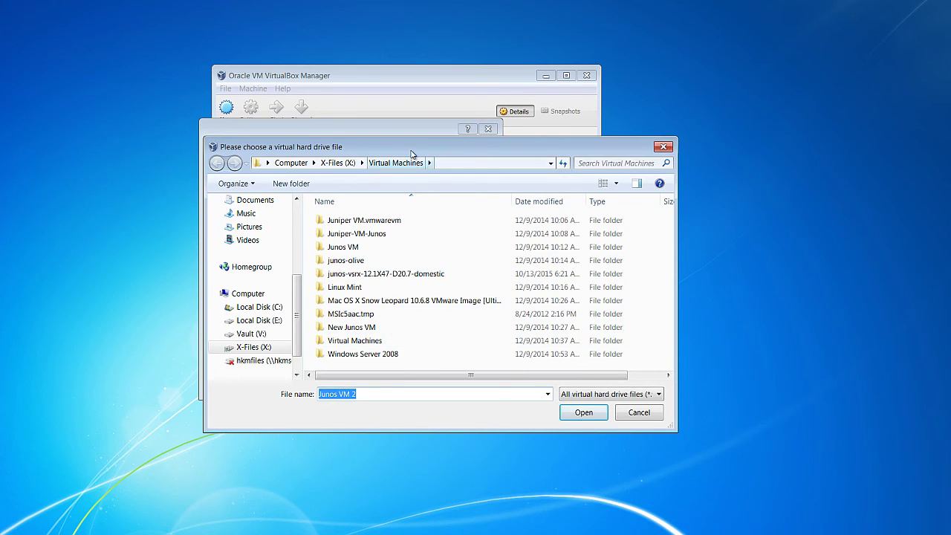
pyautogui.moveTo(413, 153); pyautogui.dragTo(356, 158)
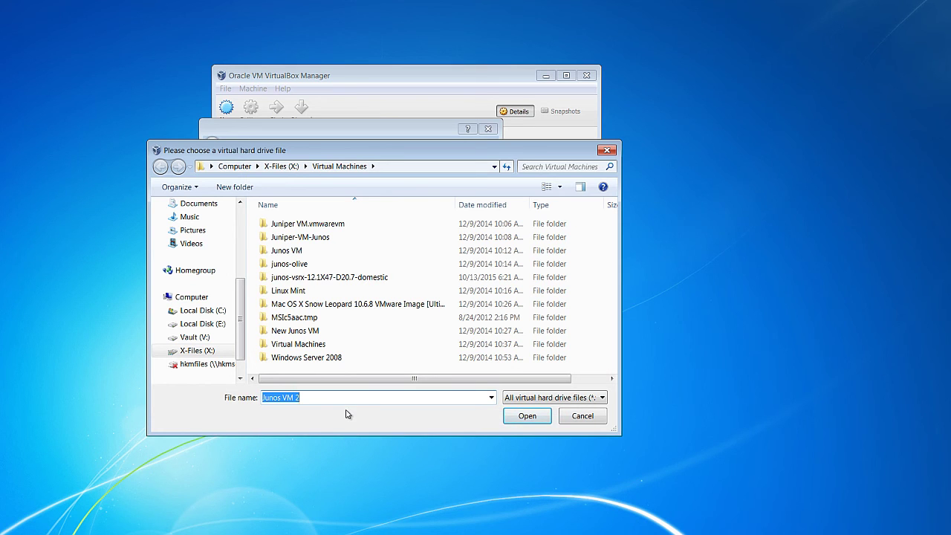
pyautogui.click(303, 279)
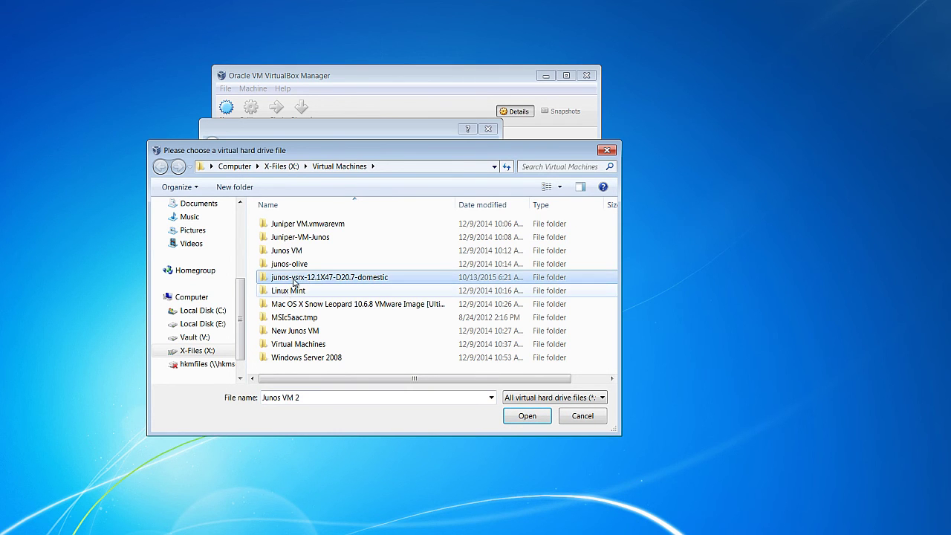
pyautogui.doubleClick(293, 278)
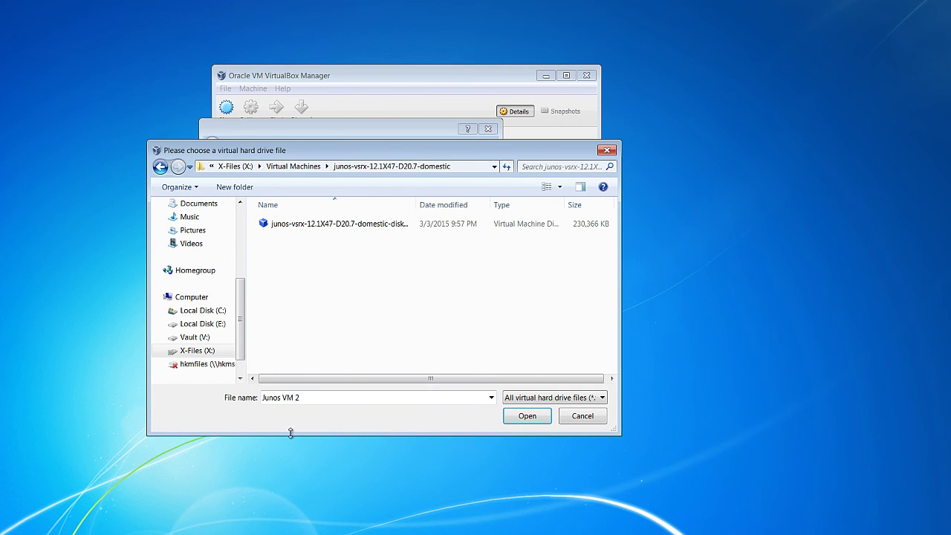
pyautogui.doubleClick(417, 205)
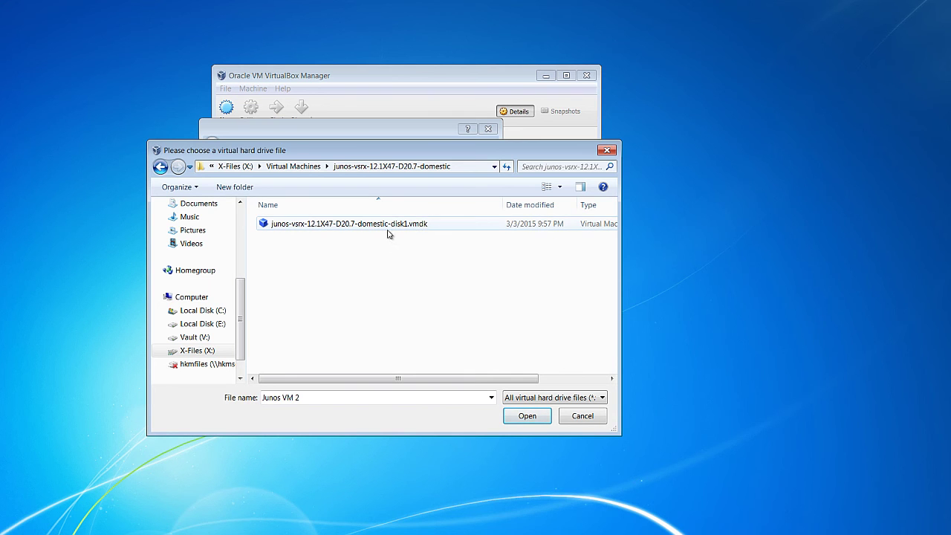
pyautogui.click(304, 226)
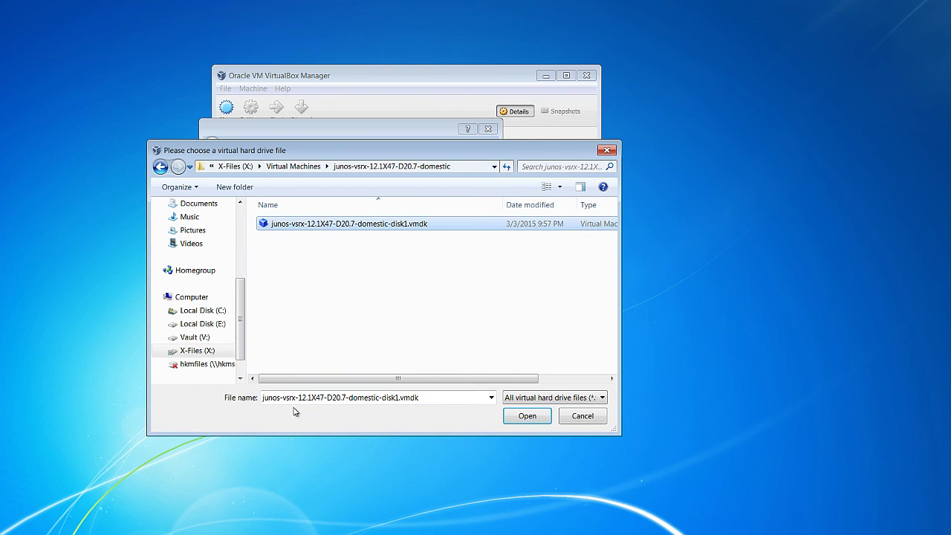
pyautogui.click(527, 416)
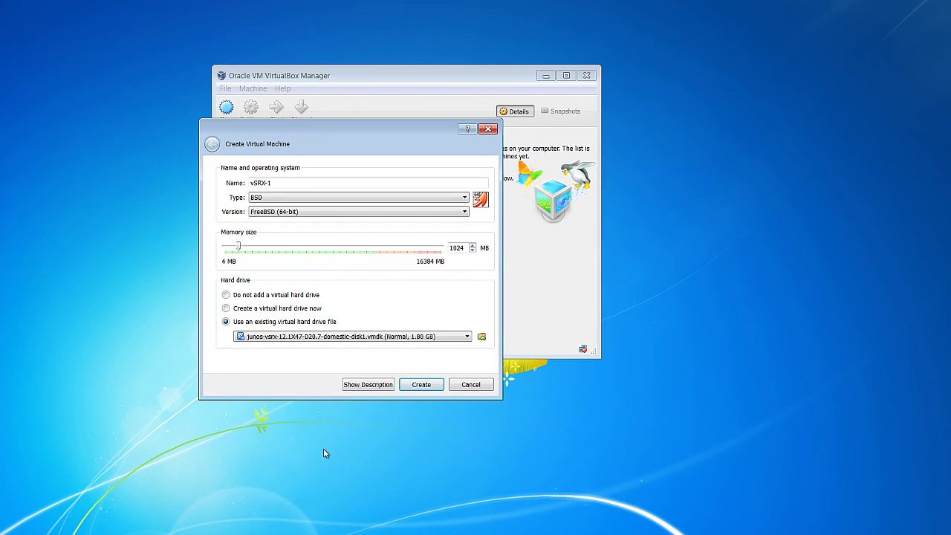
# Try creating vSRX-1, dismiss the folder-already-exists error, and select the name to rename it vSRX-01
pyautogui.click(422, 385)
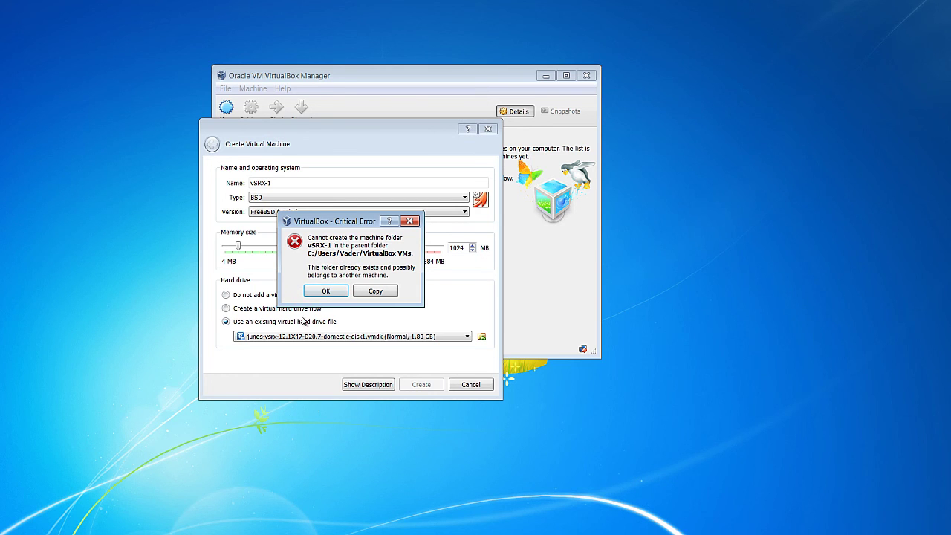
pyautogui.click(331, 292)
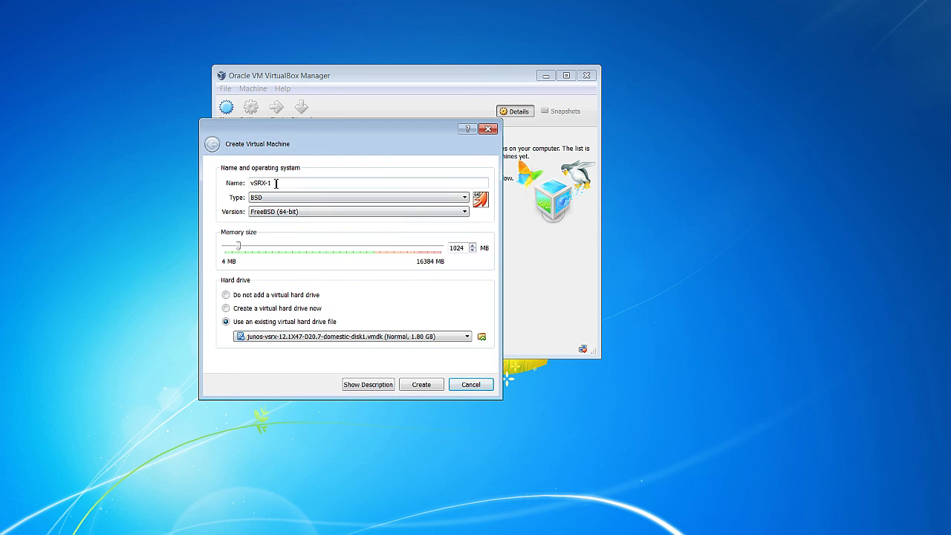
pyautogui.moveTo(272, 183); pyautogui.dragTo(252, 185)
pyautogui.click(281, 184)
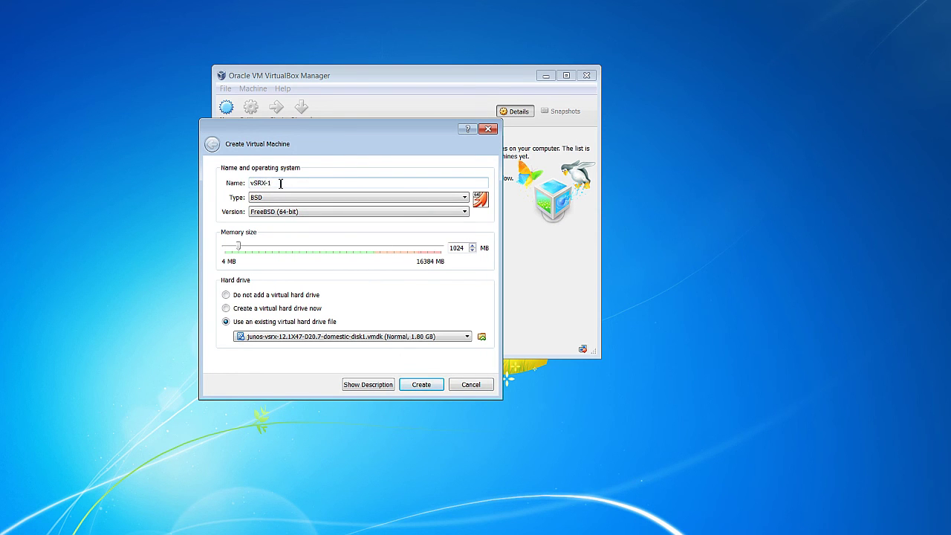